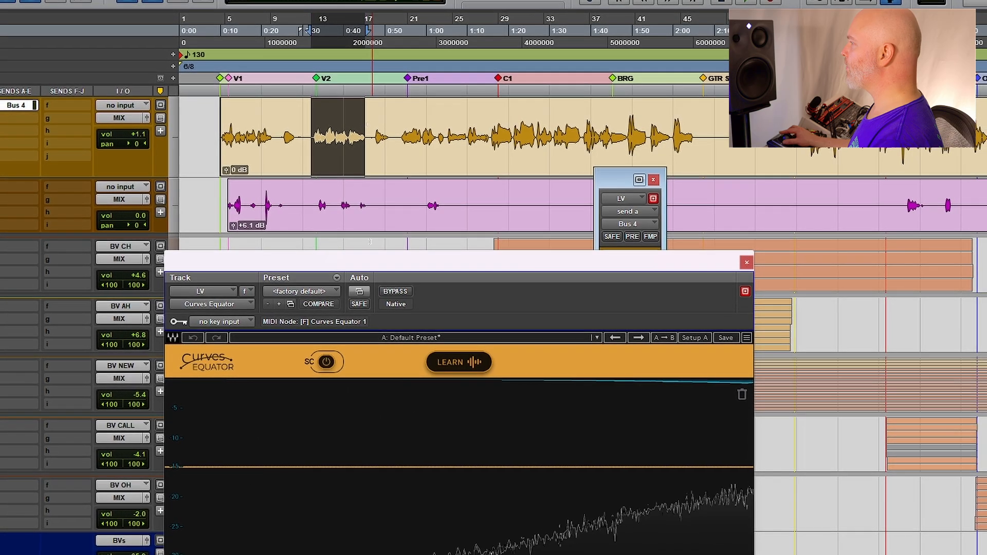
Run Learn on the lead vocal in Curves Equator and apply the learned curve
drag(407, 264, 425, 12)
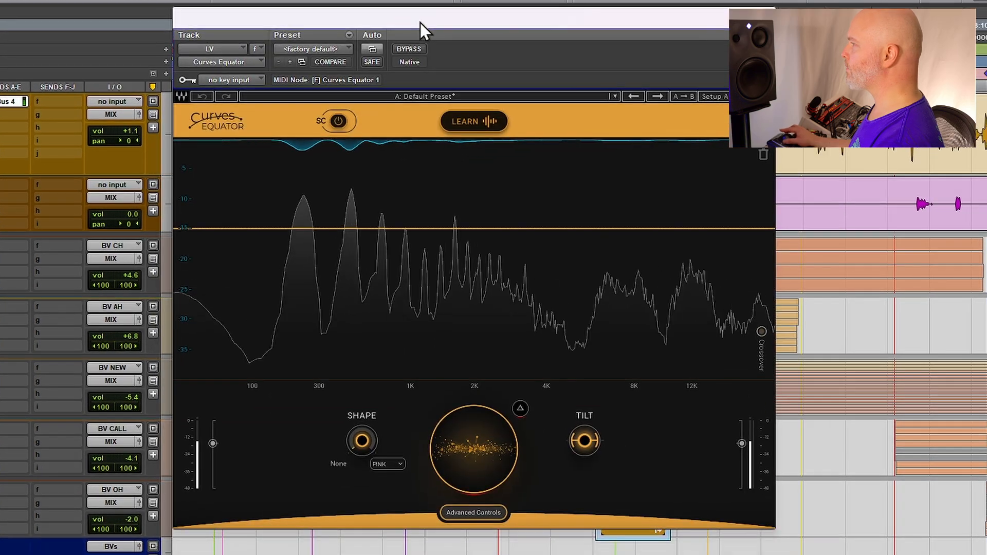
click(494, 122)
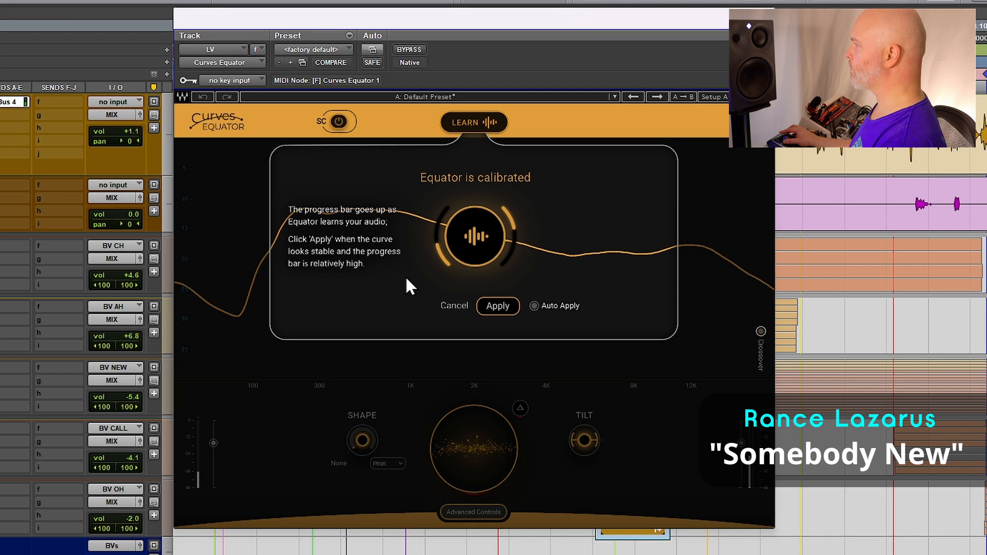
click(498, 306)
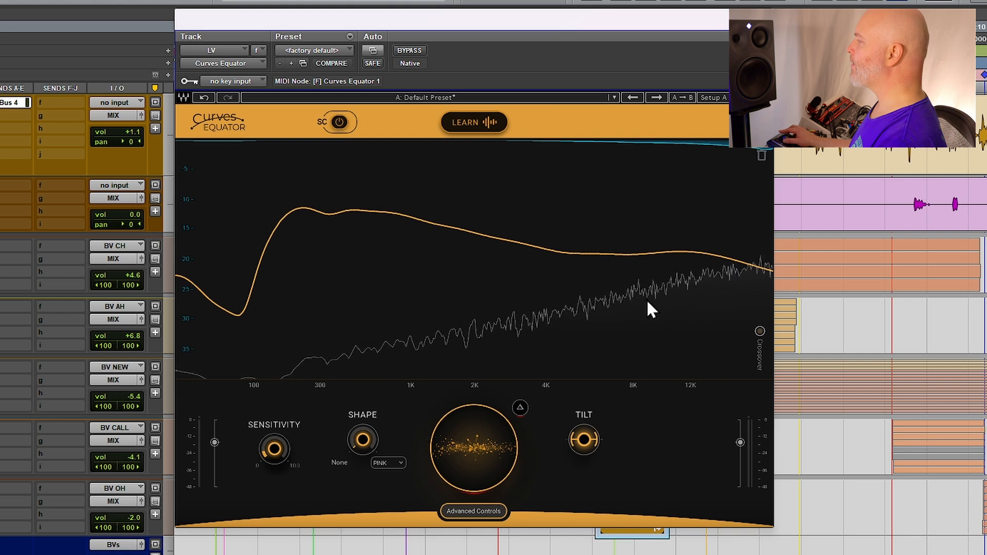
Adjust the central reduction amount, ending at 4.0
mouse_move(459, 445)
mouse_down()
mouse_move(459, 406)
mouse_move(459, 483)
mouse_move(459, 403)
mouse_move(458, 443)
mouse_up()
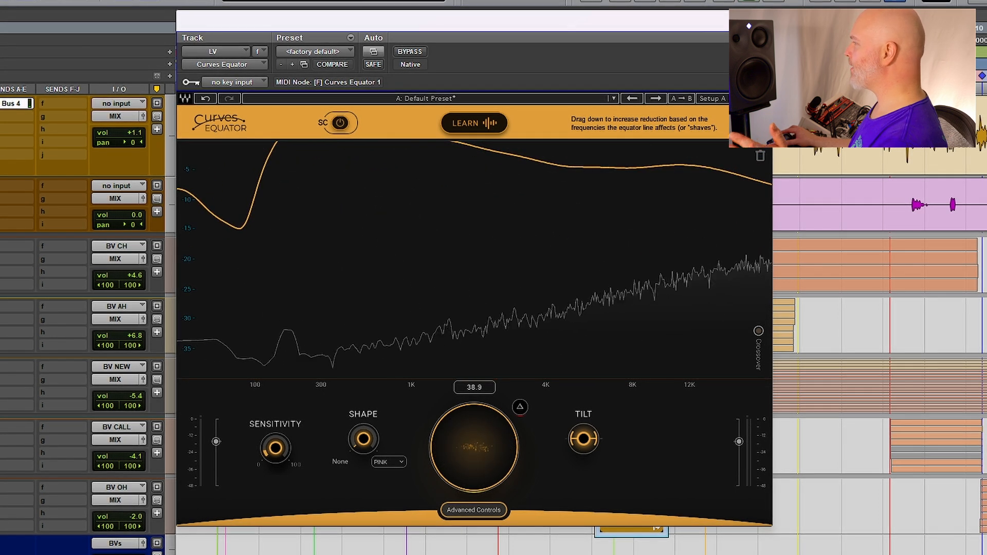
drag(458, 443, 459, 487)
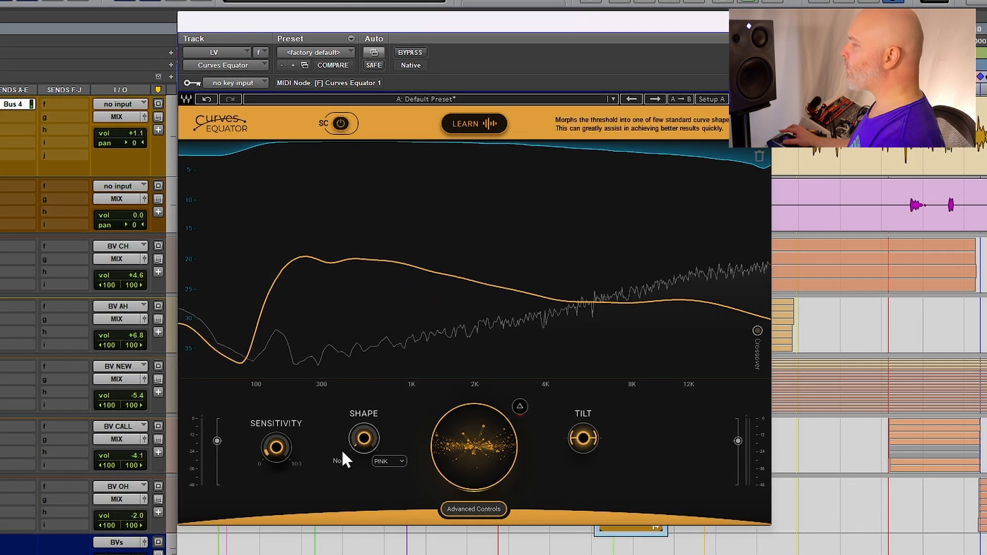
mouse_move(276, 446)
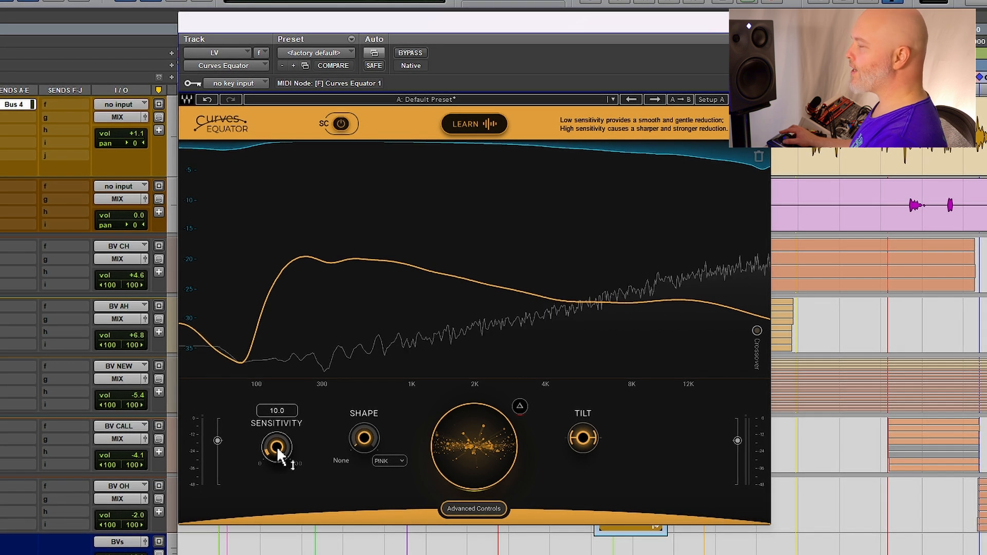
drag(488, 438, 488, 385)
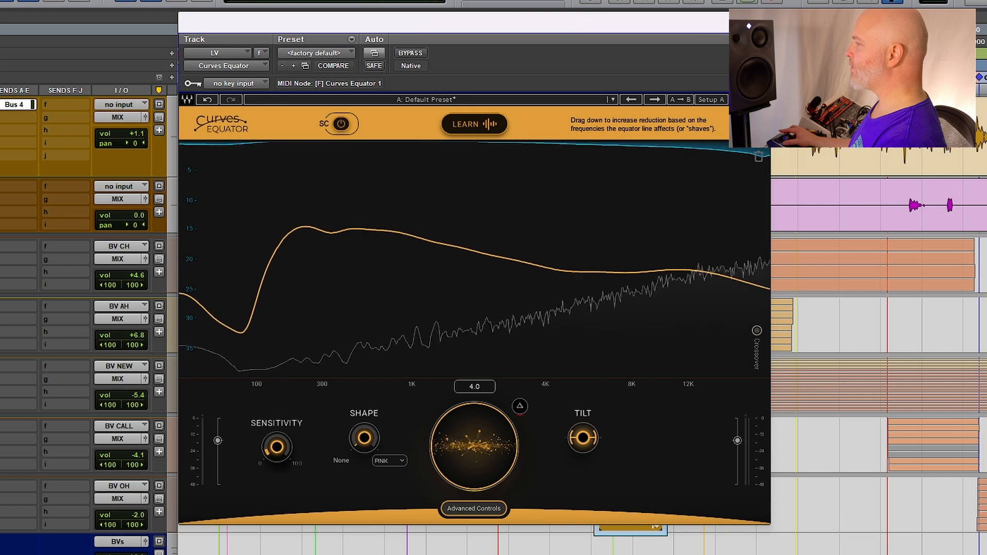
Raise the sensitivity to 100 and add slightly more reduction with the central control
drag(276, 447, 276, 396)
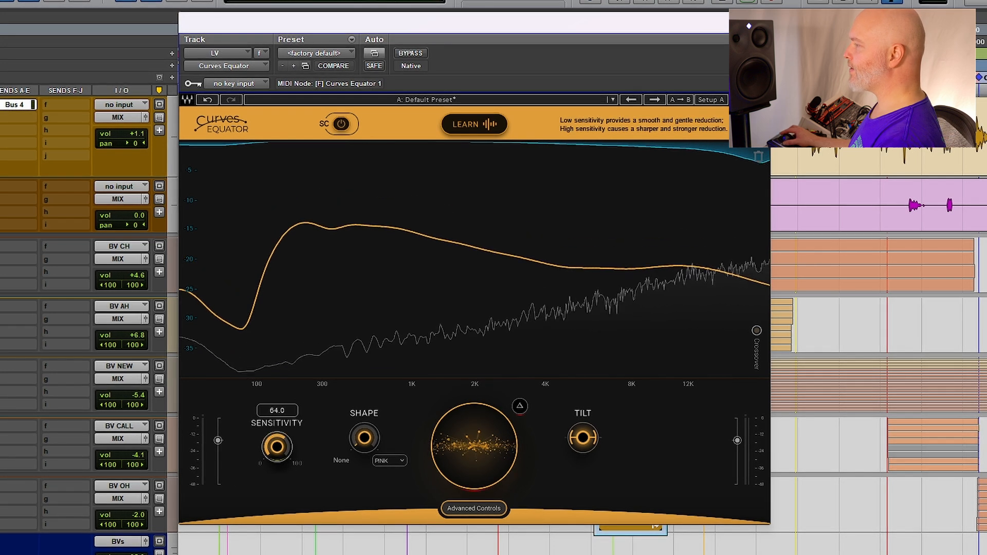
drag(474, 446, 474, 463)
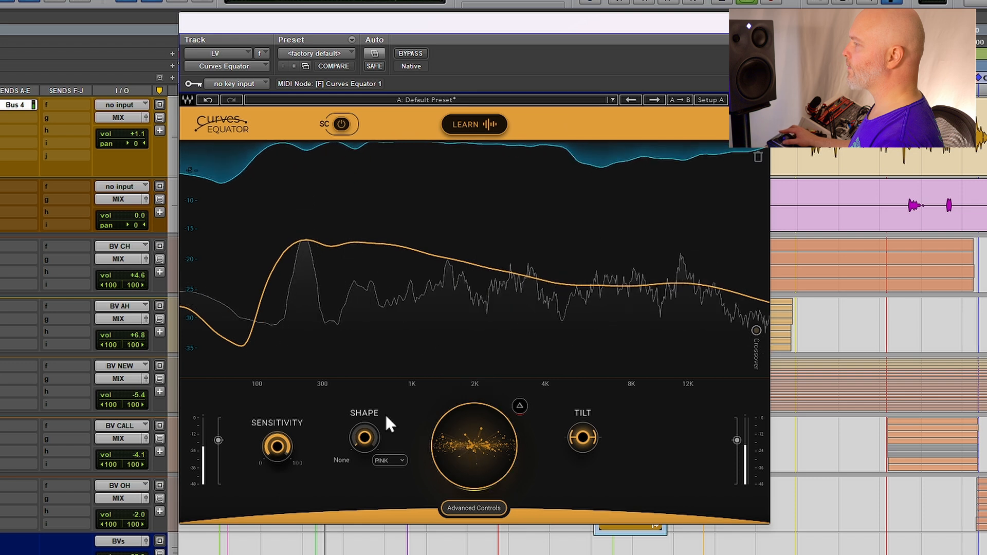
drag(277, 444, 277, 412)
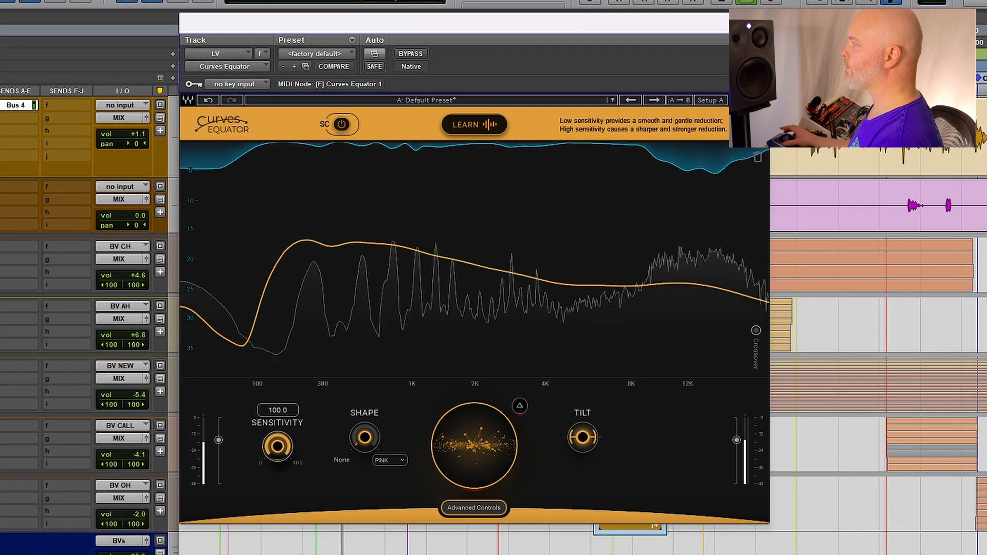
Switch the shape type from PINK to FLAT
click(403, 464)
click(407, 506)
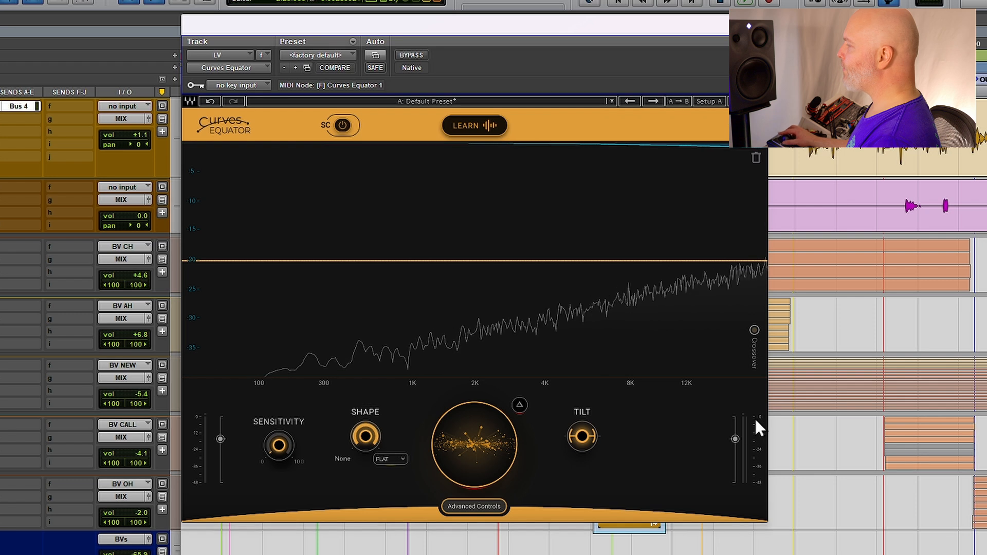
Lower the tilt and nudge the central reduction control down slightly
mouse_move(581, 438)
mouse_down()
mouse_move(581, 462)
mouse_move(581, 446)
mouse_up()
mouse_move(464, 445)
mouse_down()
mouse_move(465, 496)
mouse_move(464, 449)
mouse_up()
mouse_move(582, 445)
mouse_down()
mouse_move(582, 410)
mouse_move(582, 452)
mouse_up()
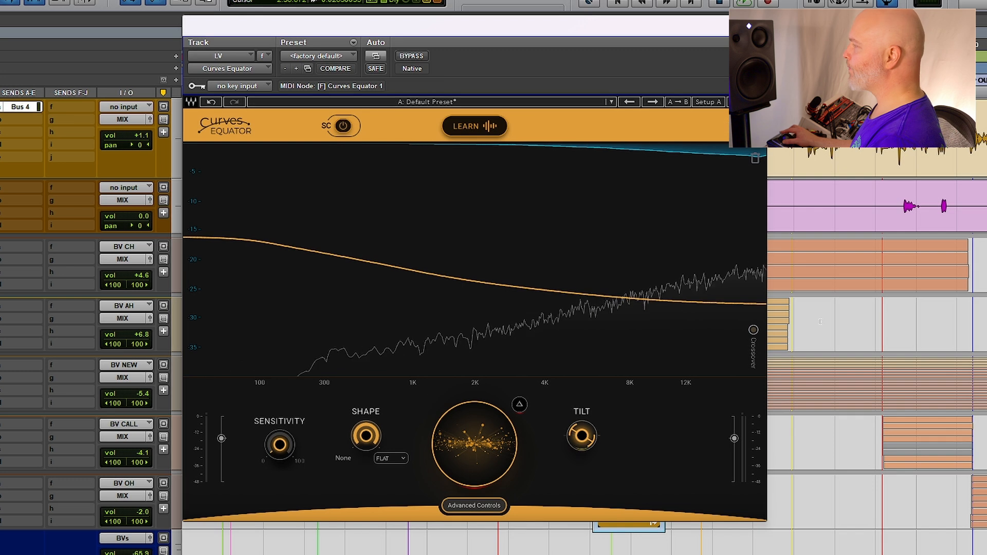
Enable the crossover and open the advanced controls
click(753, 329)
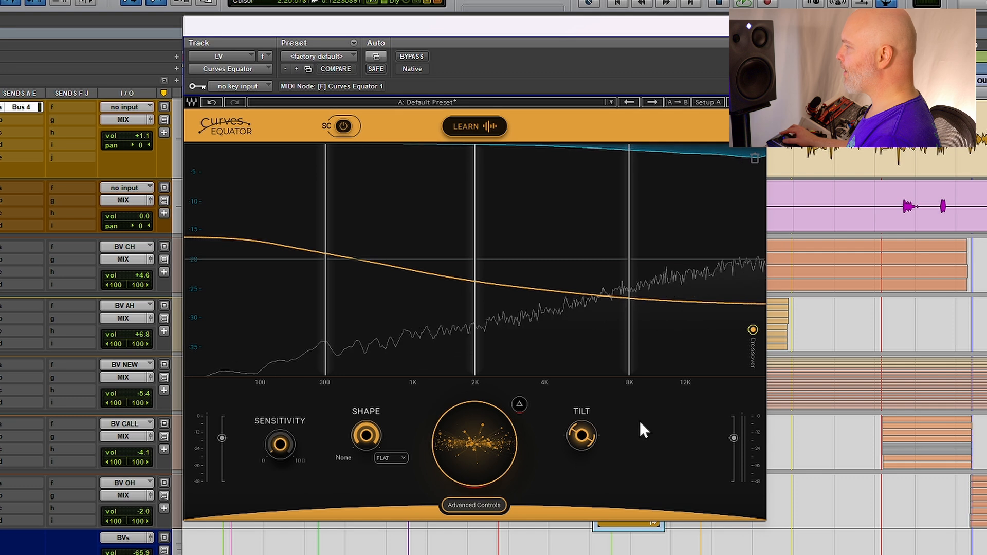
click(470, 511)
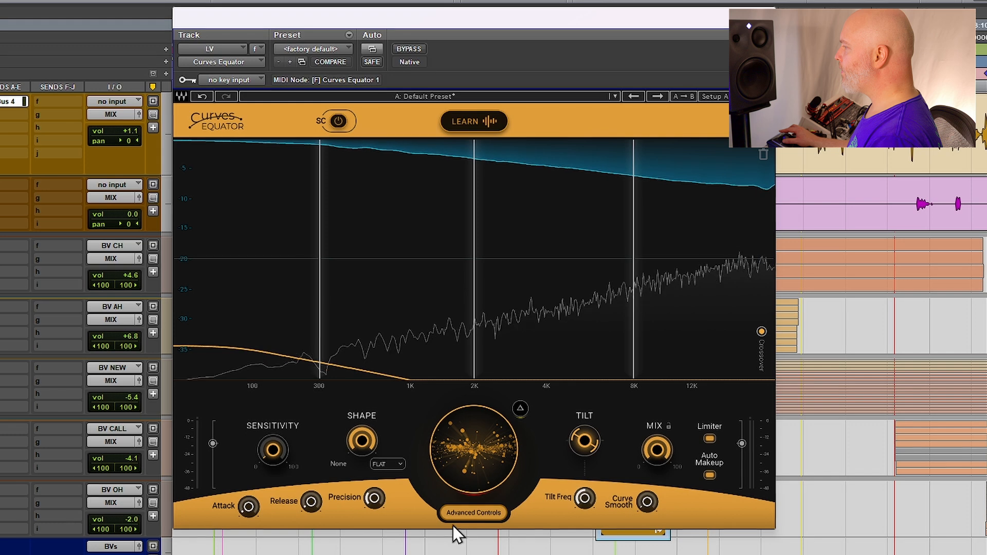
click(373, 497)
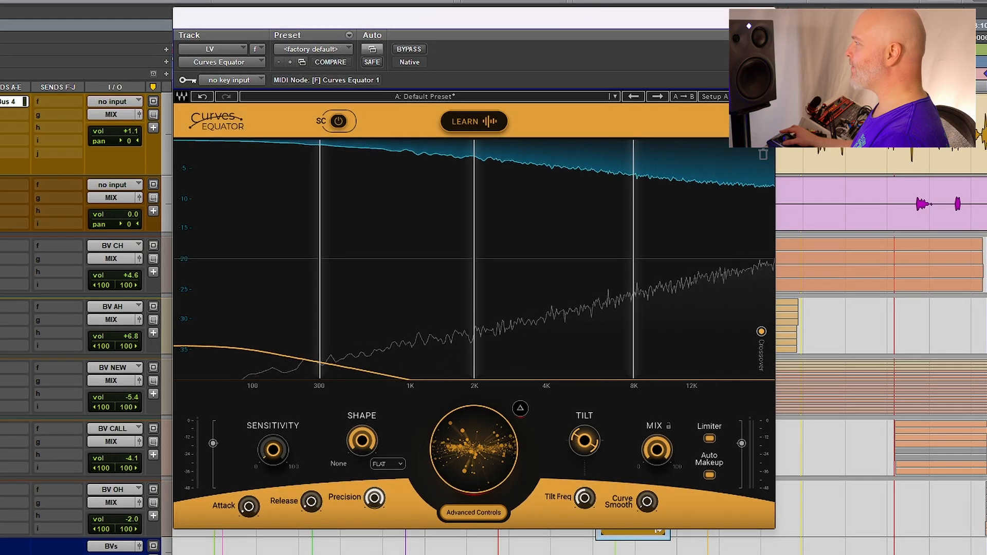
click(768, 97)
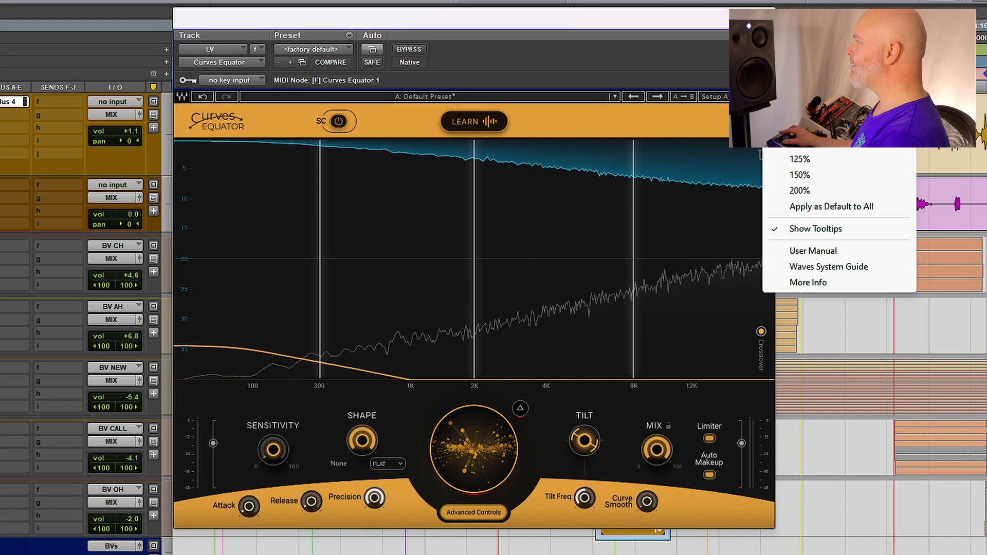
click(626, 247)
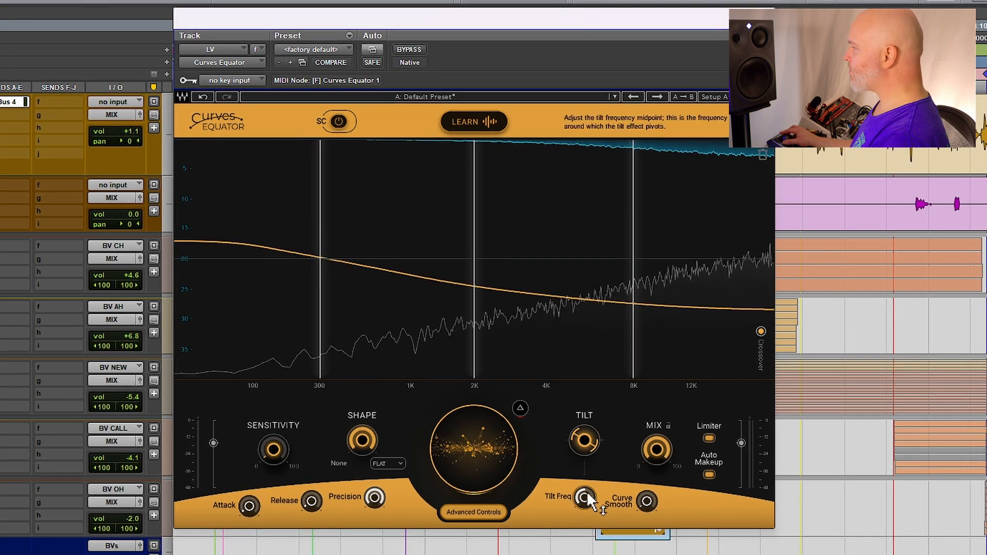
Raise the tilt frequency and reset the tilt to zero
mouse_move(587, 493)
mouse_down()
mouse_move(587, 471)
mouse_move(587, 503)
mouse_move(587, 476)
mouse_up()
drag(593, 435, 592, 435)
alt+click(593, 435)
drag(843, 203, 592, 118)
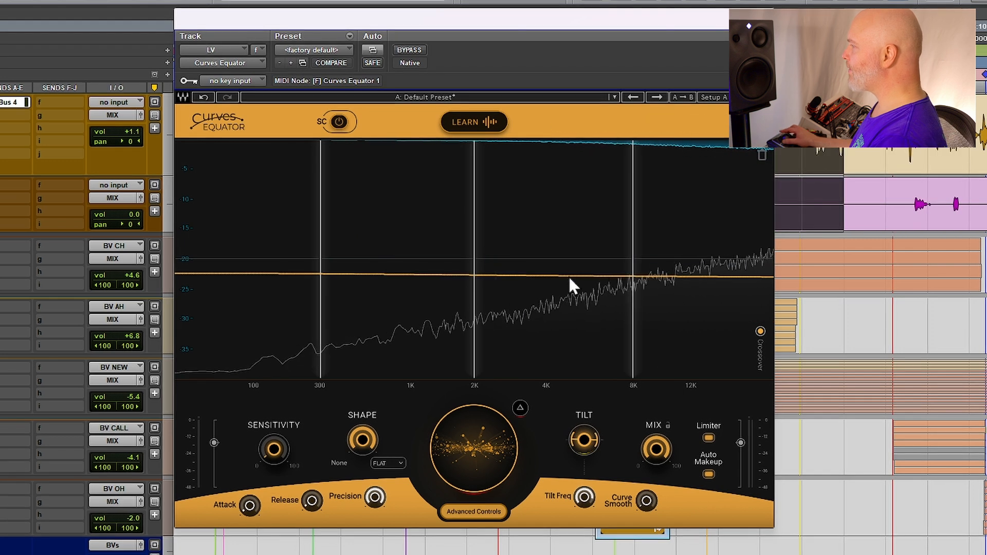
Adjust the tilt and turn up the shape control to morph the curve
drag(584, 438, 650, 453)
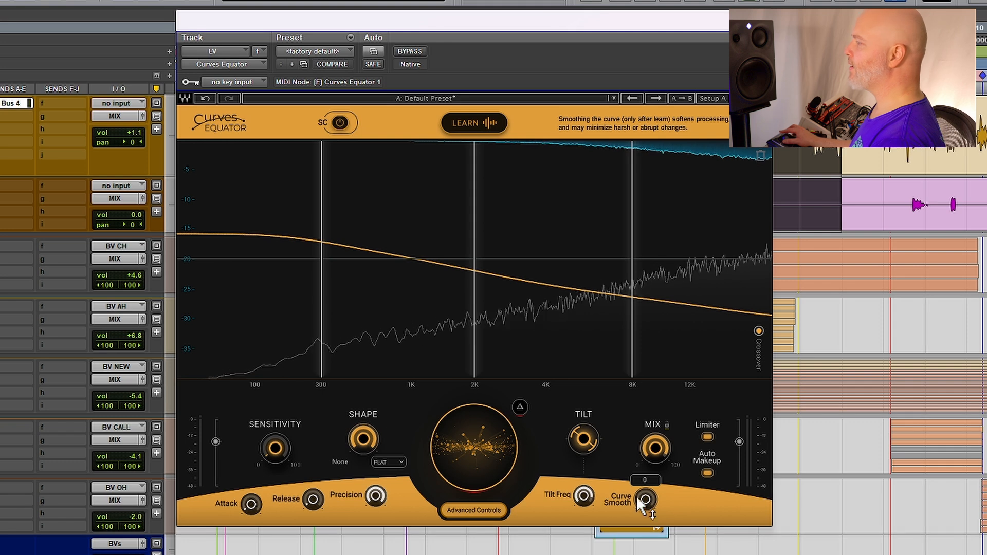
drag(363, 437, 362, 488)
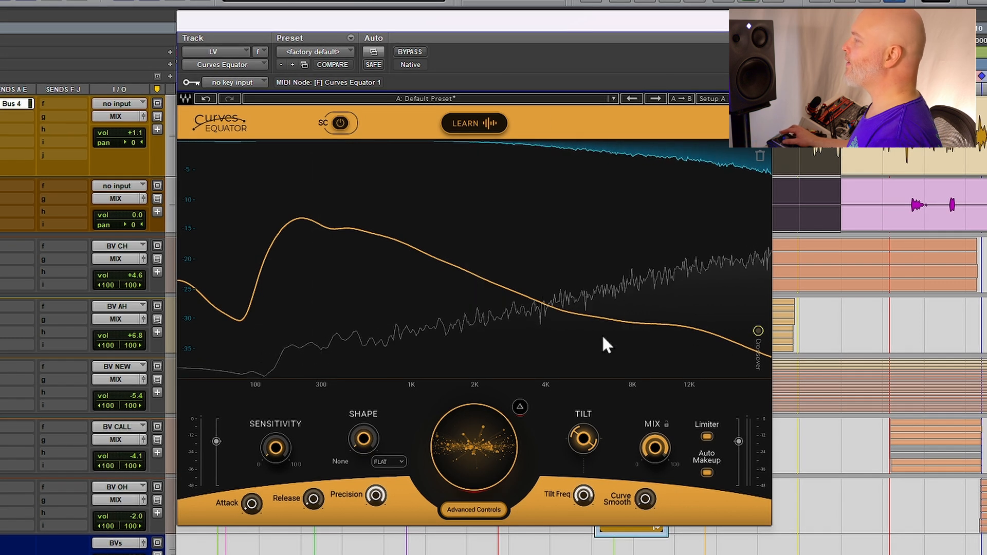
Try a boost node around 4 kHz, move it to about 9.7 kHz, and remove it
drag(540, 302, 543, 198)
scroll(548, 199, down, 5)
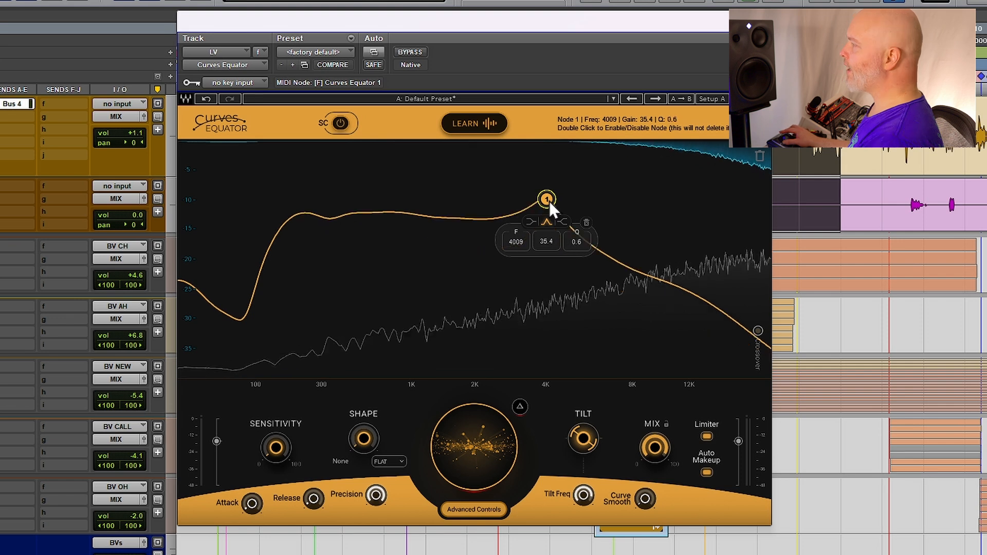
drag(548, 200, 635, 215)
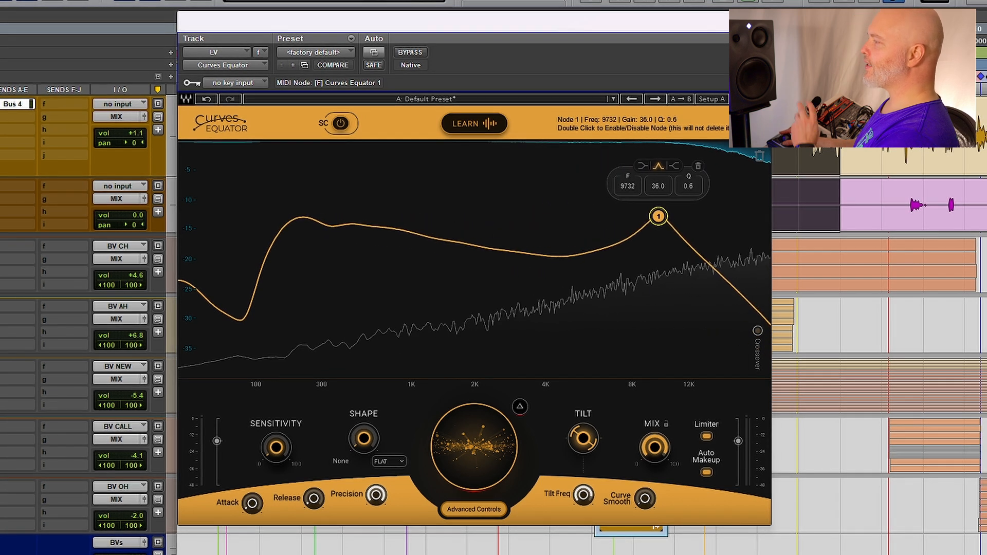
drag(664, 217, 649, 376)
scroll(652, 376, up, 6)
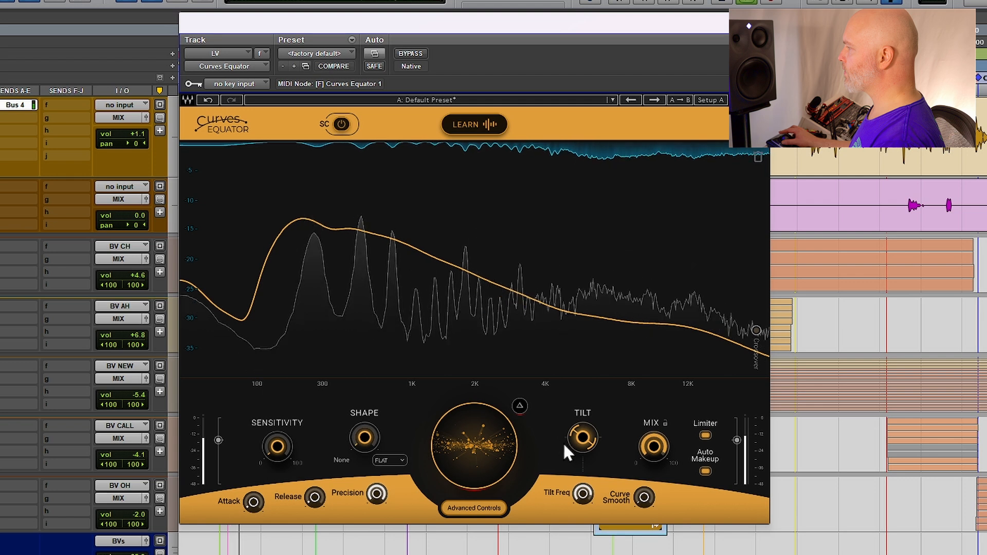
Add a node on the curve cutting around 355 Hz
mouse_move(588, 437)
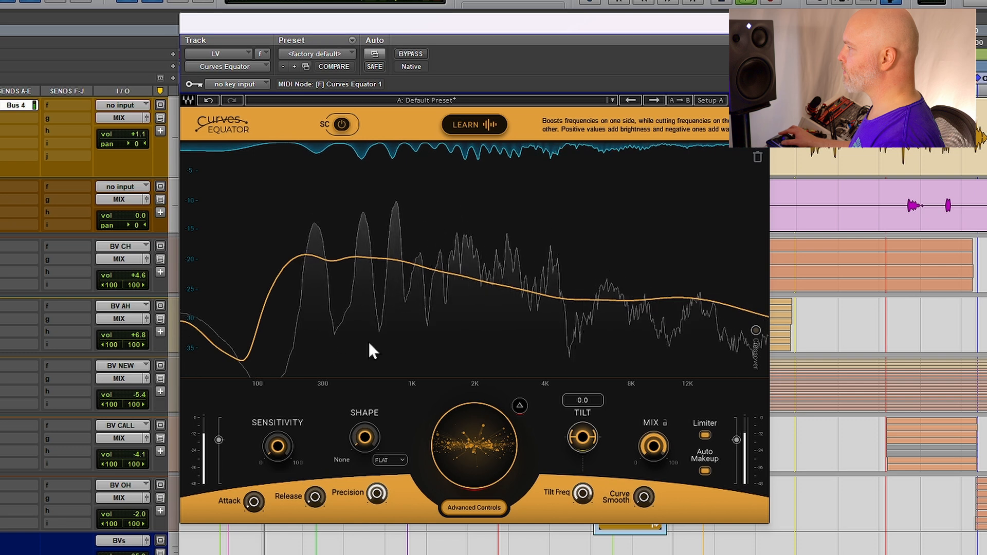
double_click(329, 260)
drag(329, 261, 335, 341)
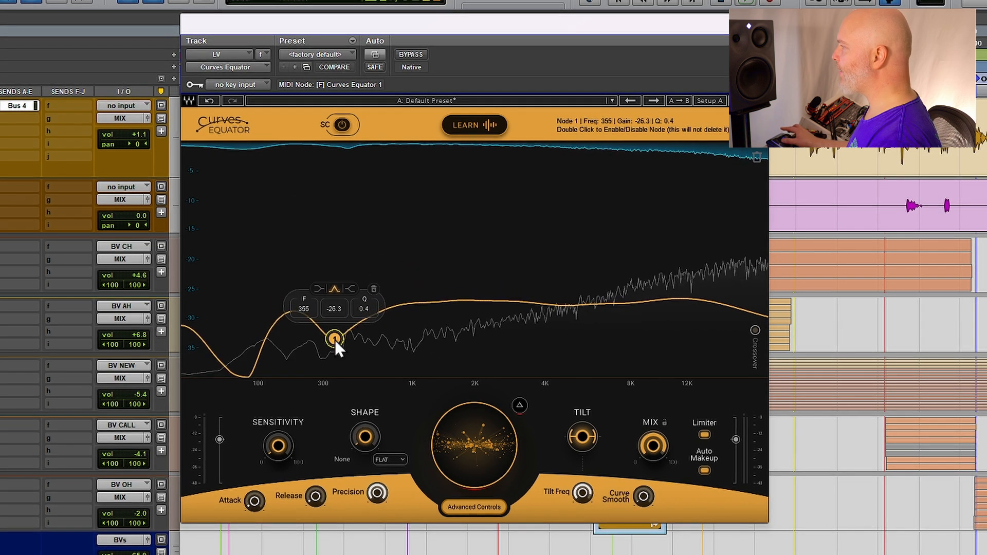
mouse_move(335, 340)
mouse_down()
mouse_move(344, 340)
mouse_move(330, 338)
mouse_up()
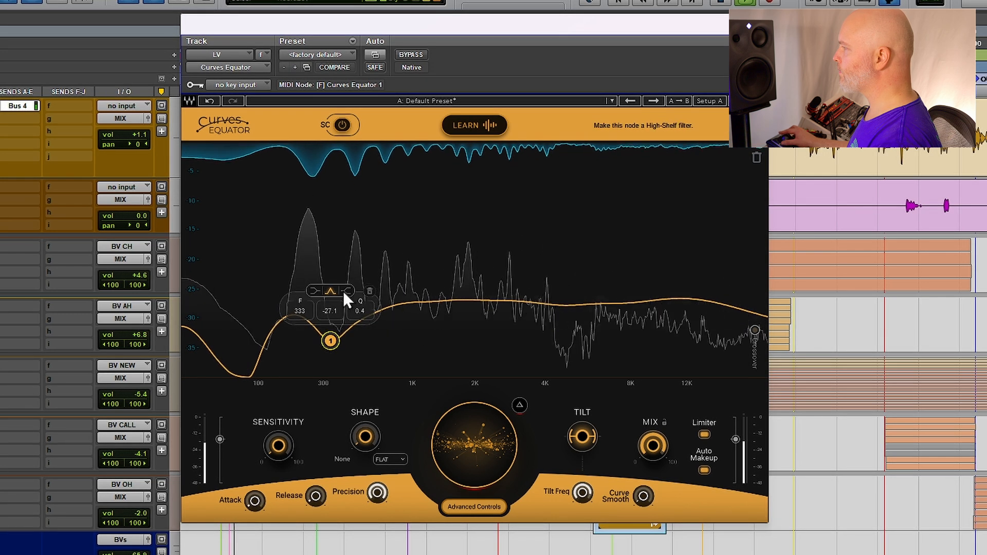
Make the node a low-shelf and move it to about 825 Hz at -24.9
click(311, 294)
drag(332, 340, 397, 334)
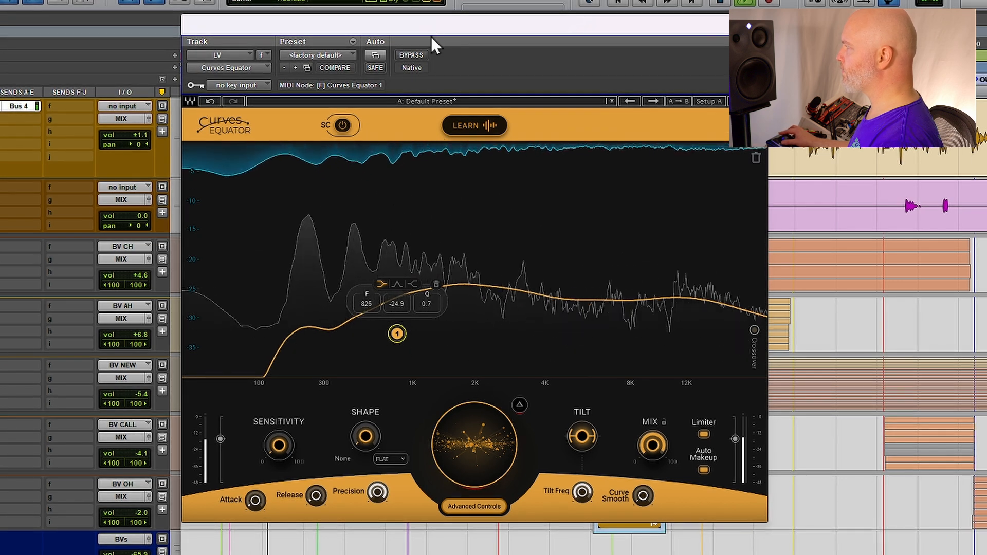
Toggle the plugin bypass on and off to compare the processed and original vocal
click(418, 51)
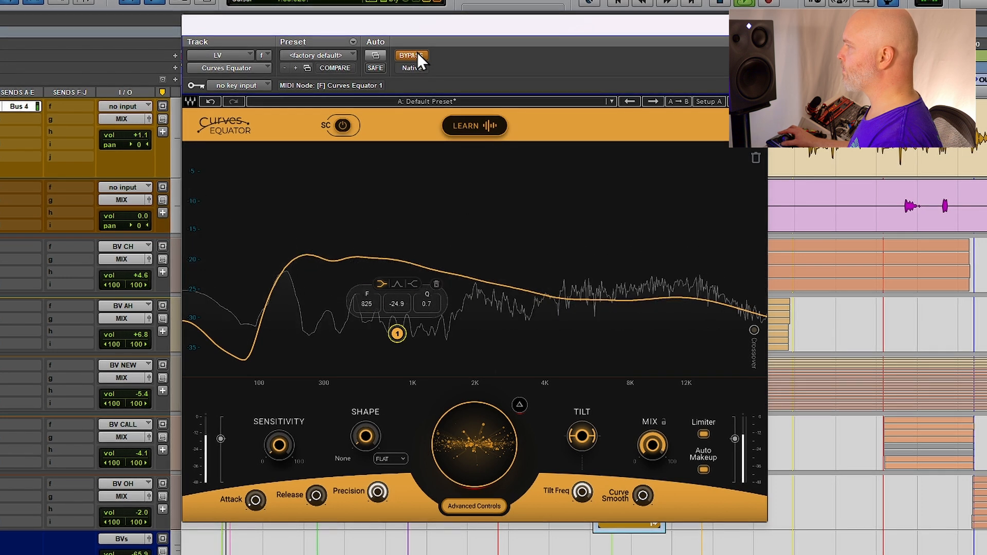
click(418, 53)
click(417, 53)
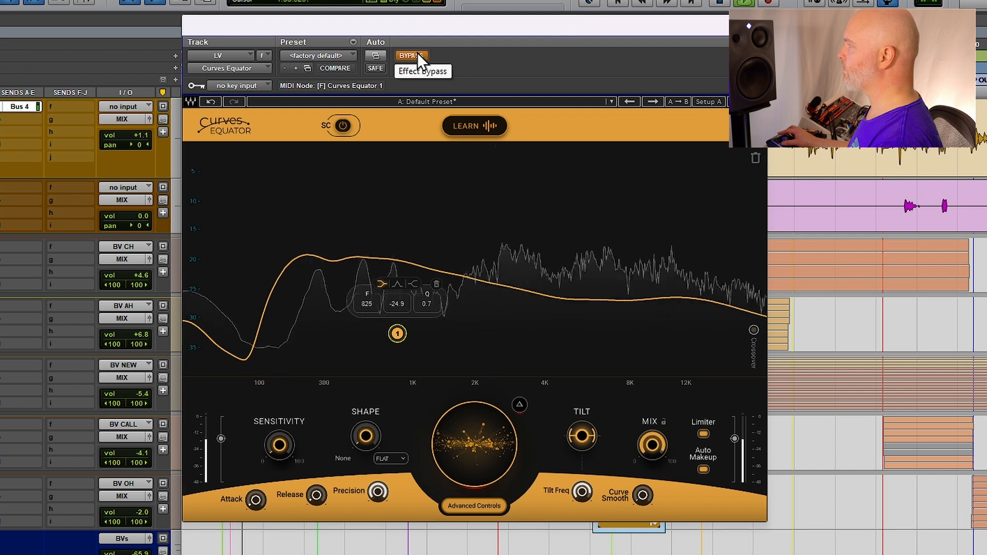
click(417, 54)
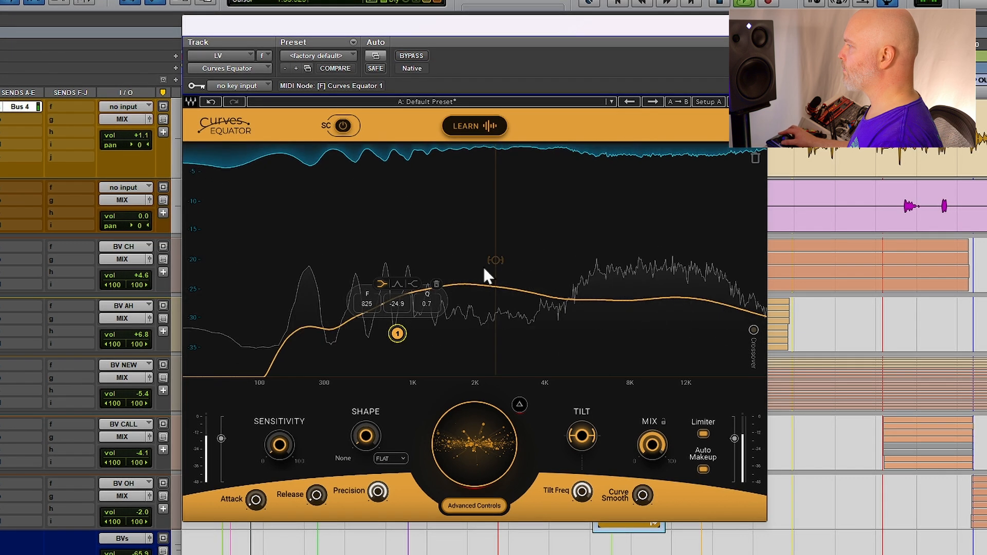
Nudge the output trim up slightly
mouse_move(735, 438)
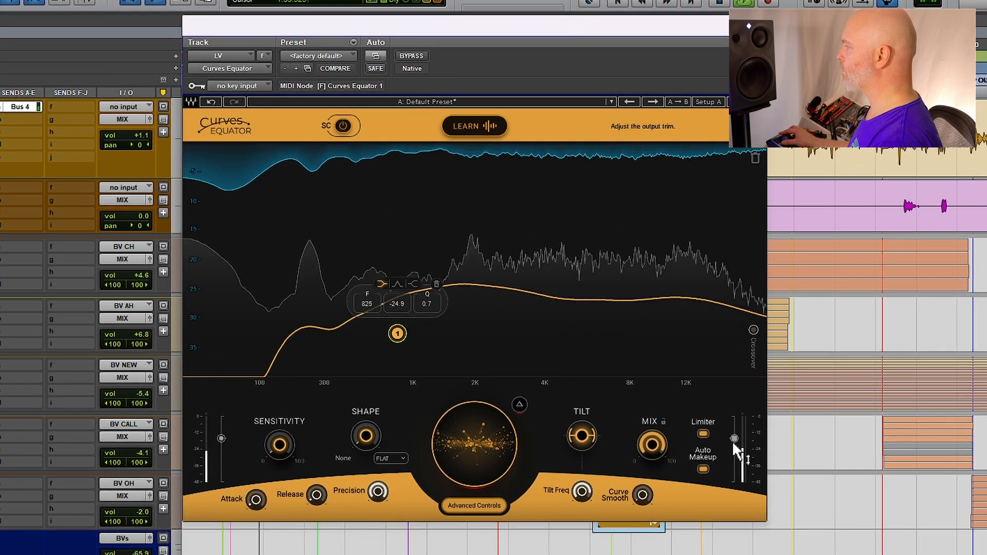
drag(734, 438, 735, 435)
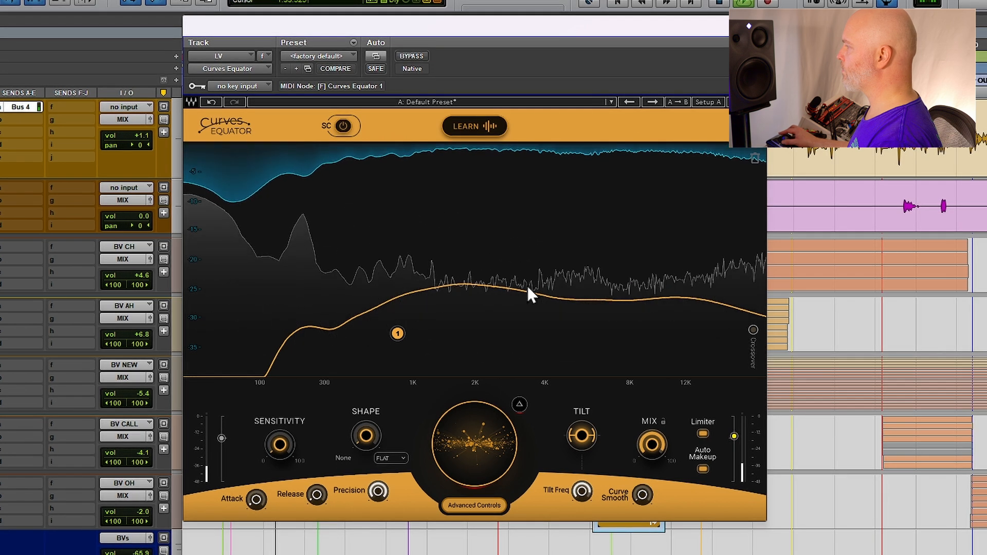
Toggle the bypass again to compare the result
click(413, 54)
click(412, 54)
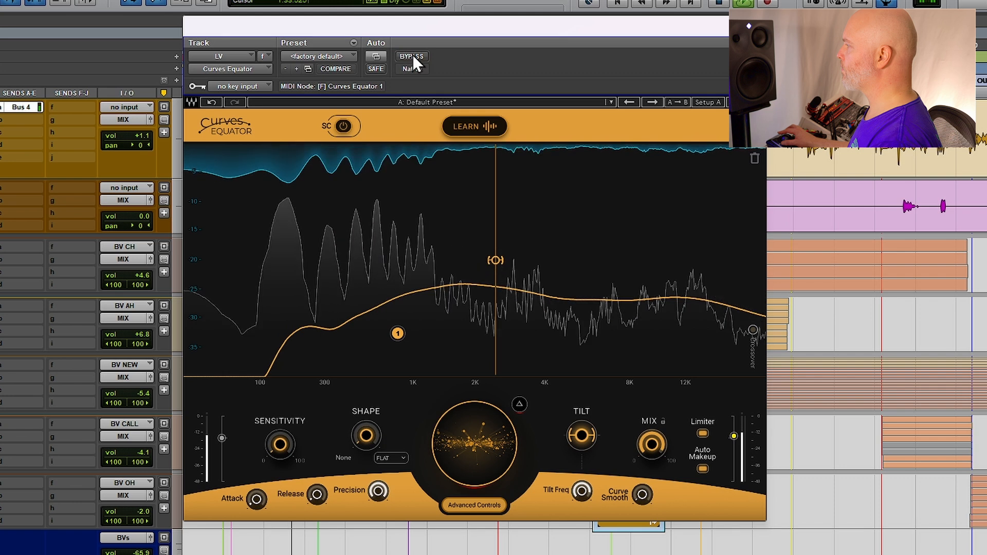
click(733, 436)
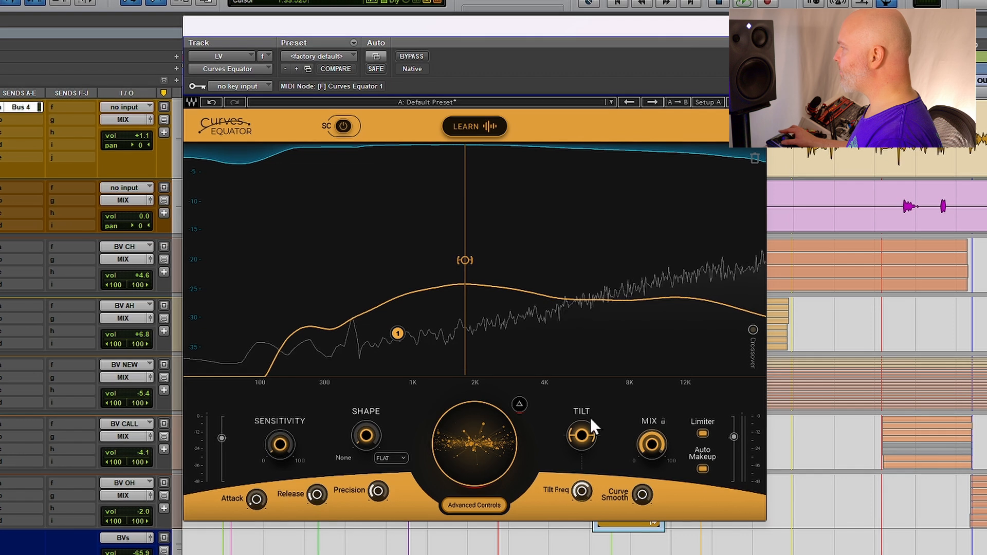
Raise the tilt to 16.0
click(581, 435)
drag(581, 435, 581, 420)
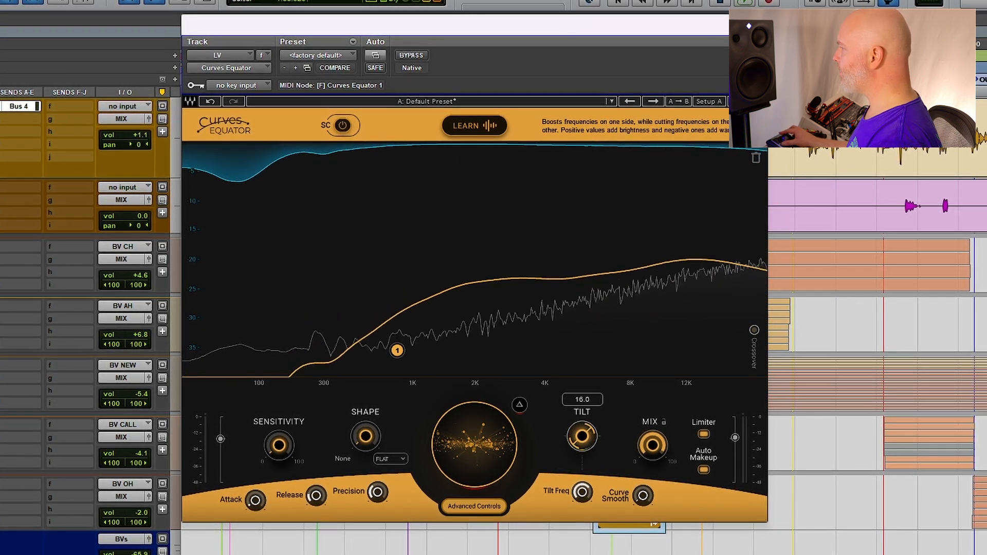
Raise the central reduction amount of the vocal's Curves Equator, then ease it back down slightly
drag(478, 446, 479, 404)
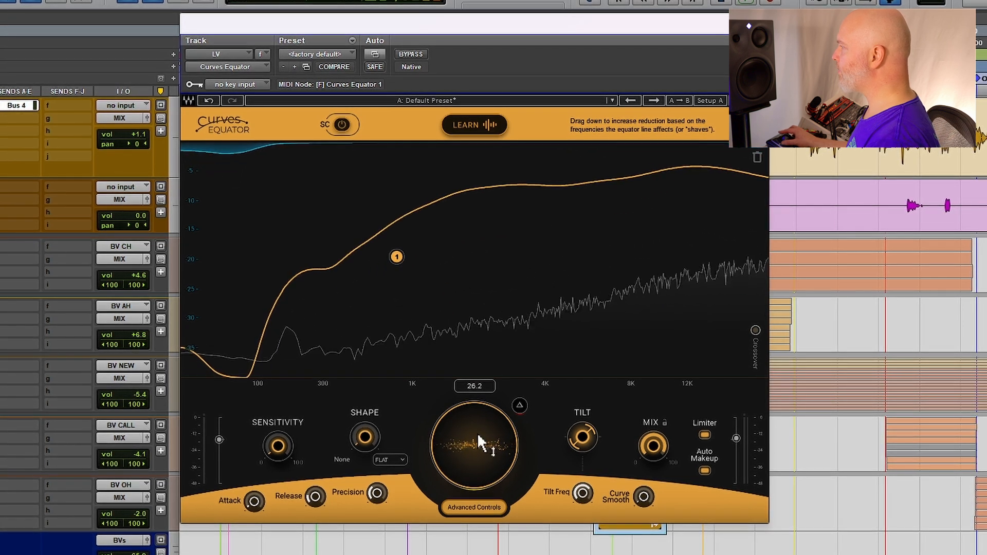
drag(477, 433, 477, 449)
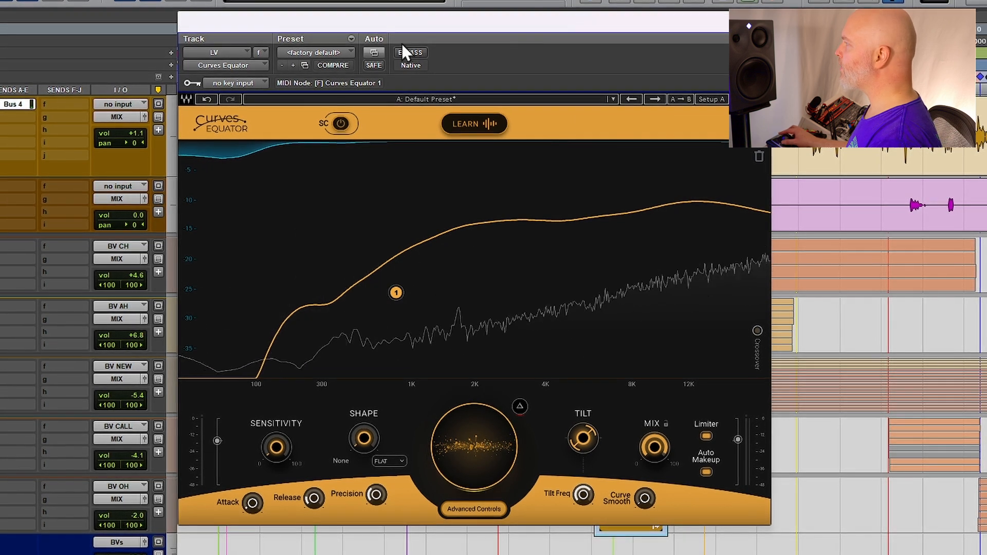
Toggle the plugin bypass on and off twice to compare the processed and original vocal
click(416, 52)
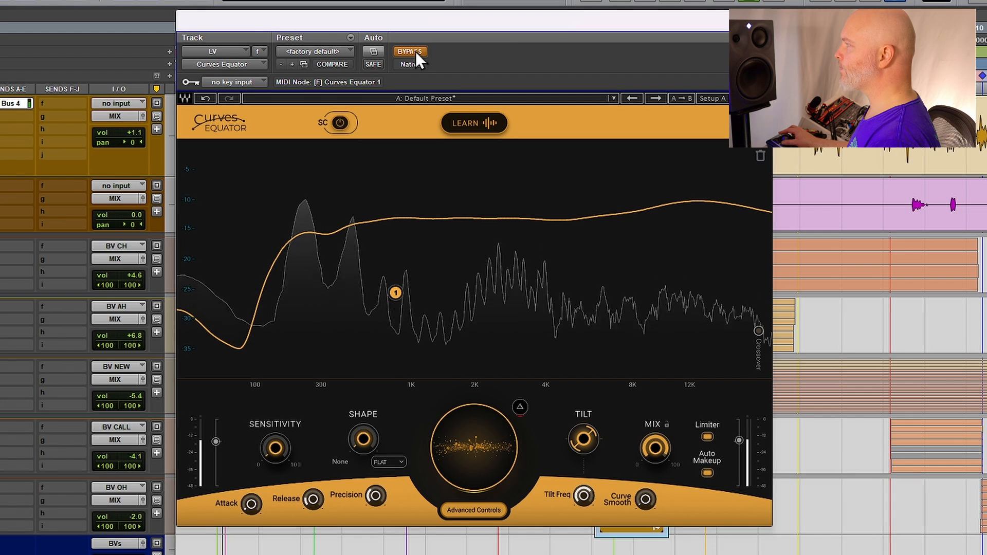
click(415, 52)
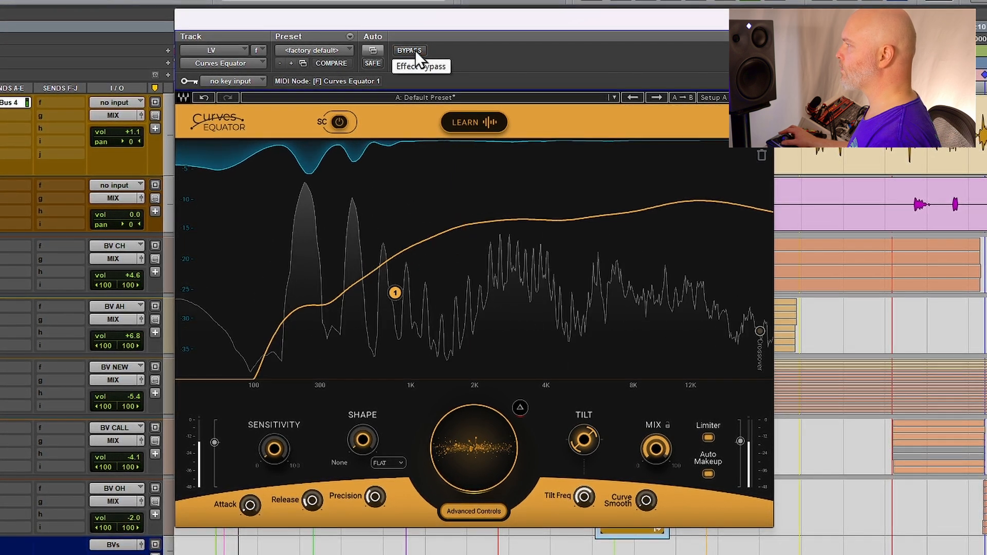
click(415, 51)
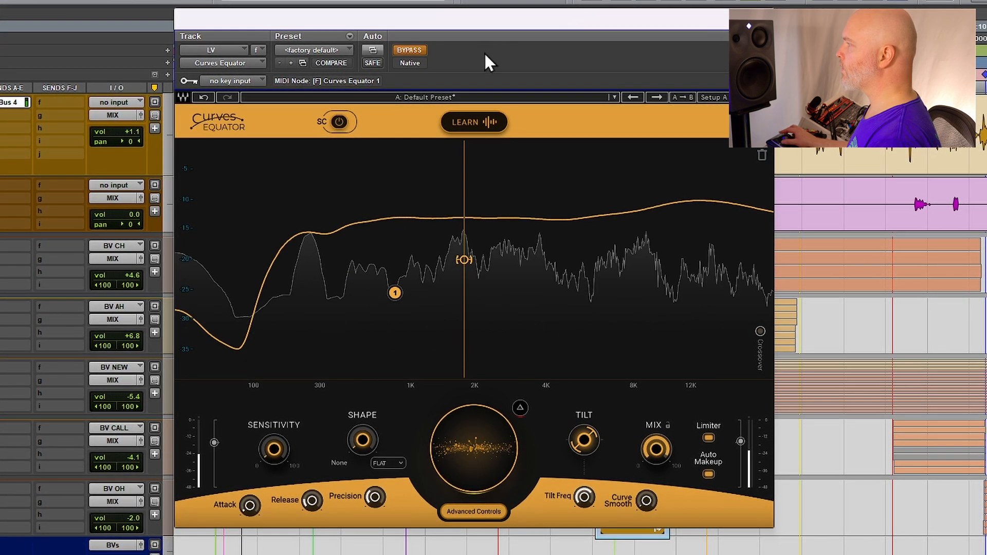
click(396, 52)
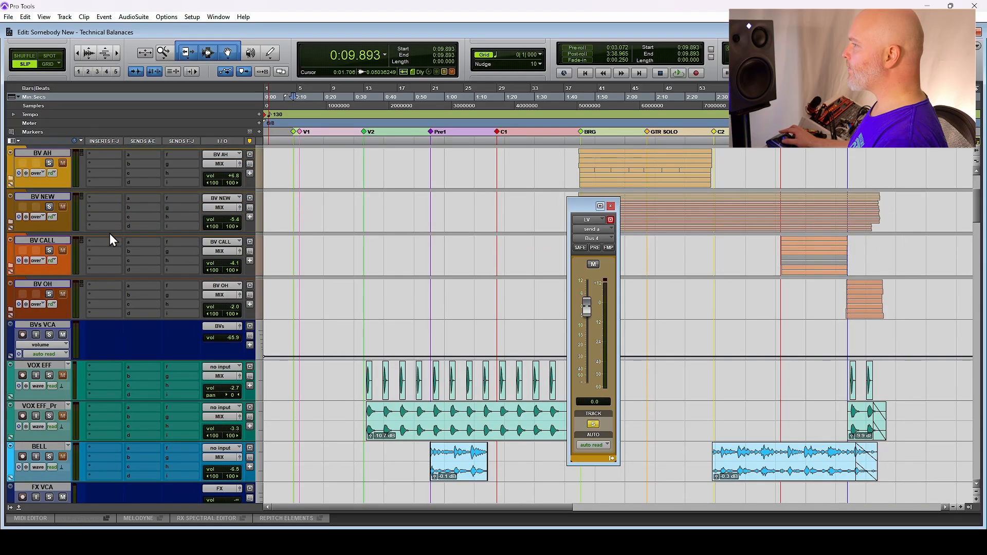
Solo the GTR SOLO_DI track and play back its guitar solo clip
scroll(110, 234, down, 10)
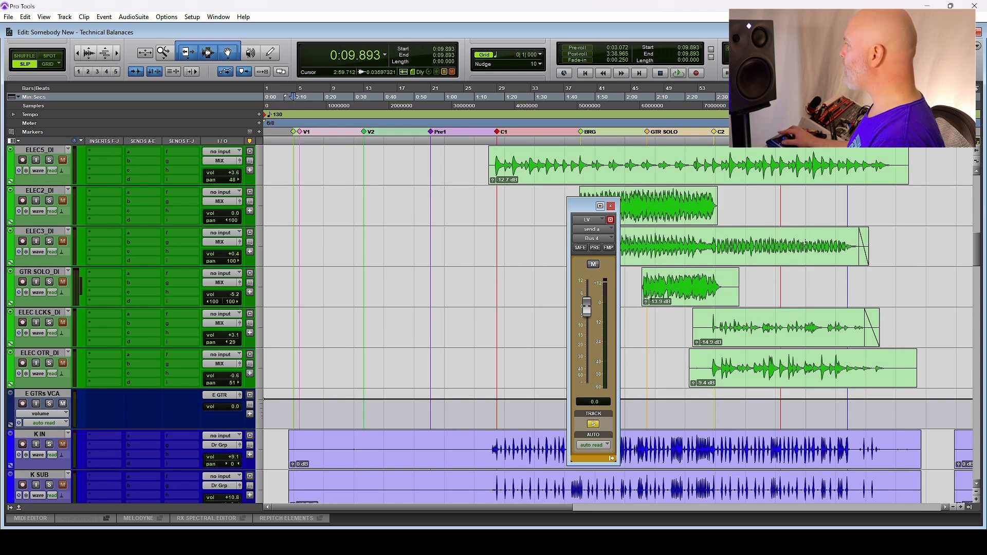
click(670, 297)
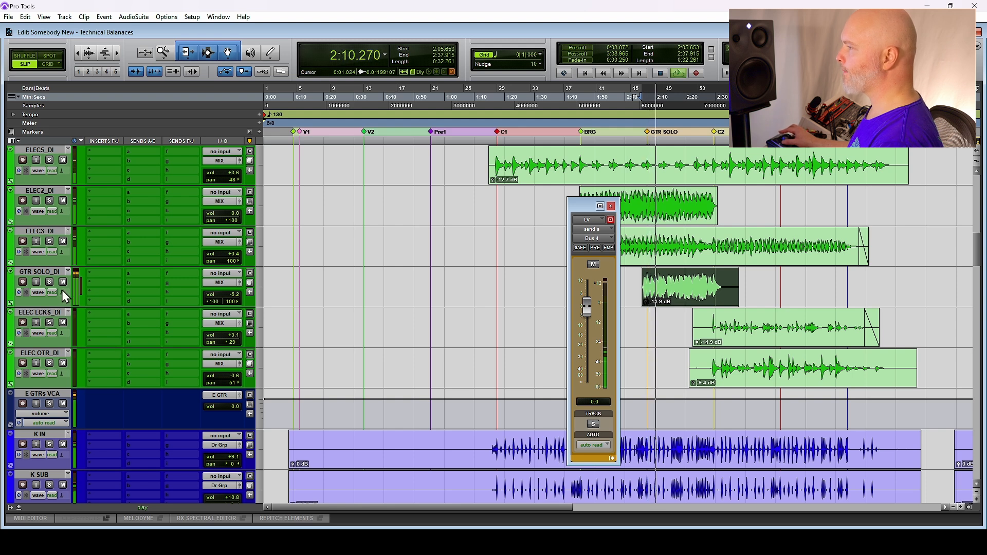
click(49, 282)
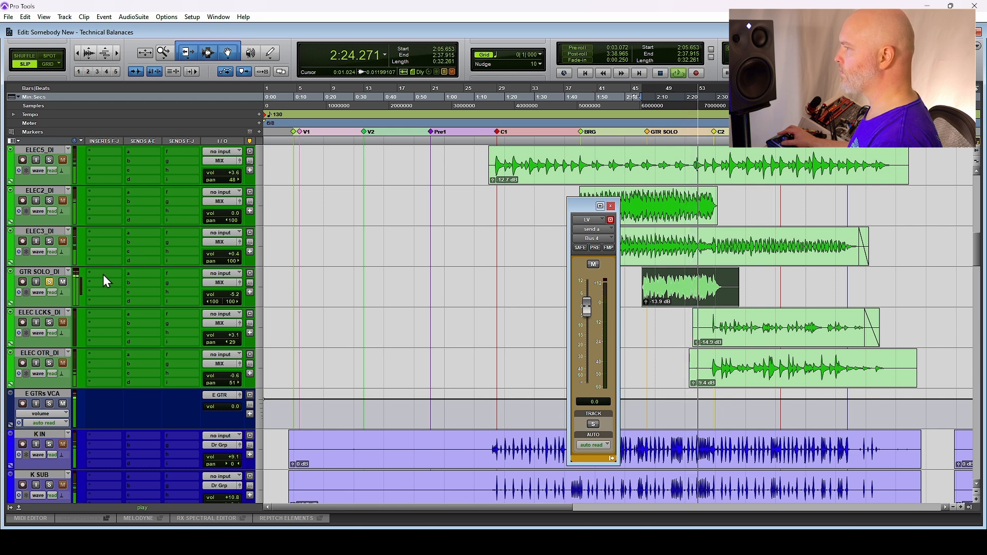
key(space)
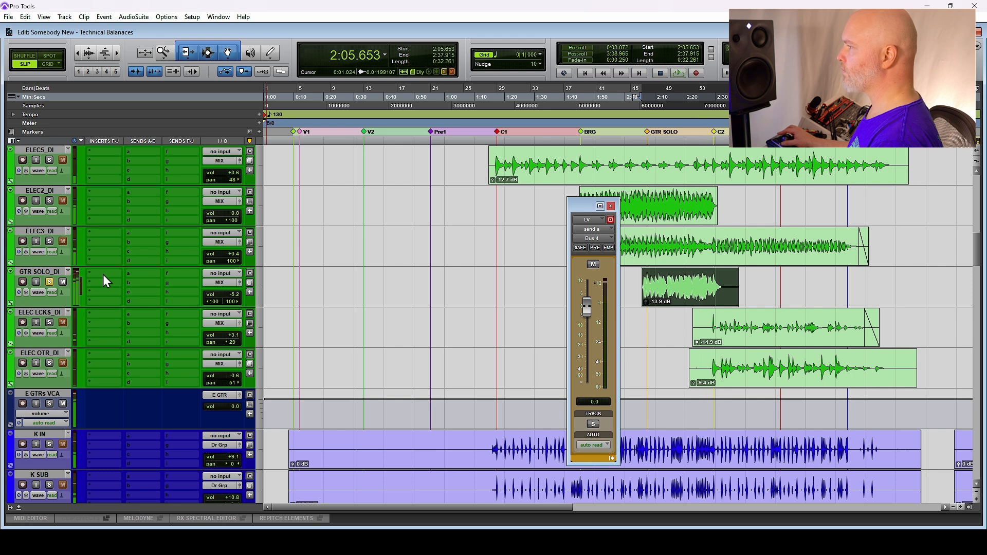
Insert Curves Equator on the GTR SOLO_DI track and apply its learned reduction curve
click(103, 274)
mouse_move(164, 303)
mouse_move(252, 41)
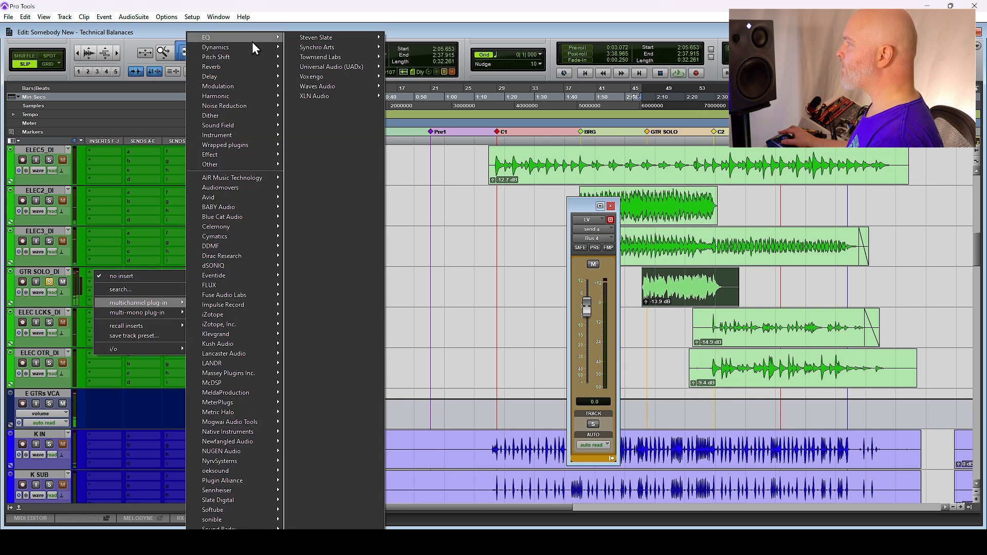
click(329, 255)
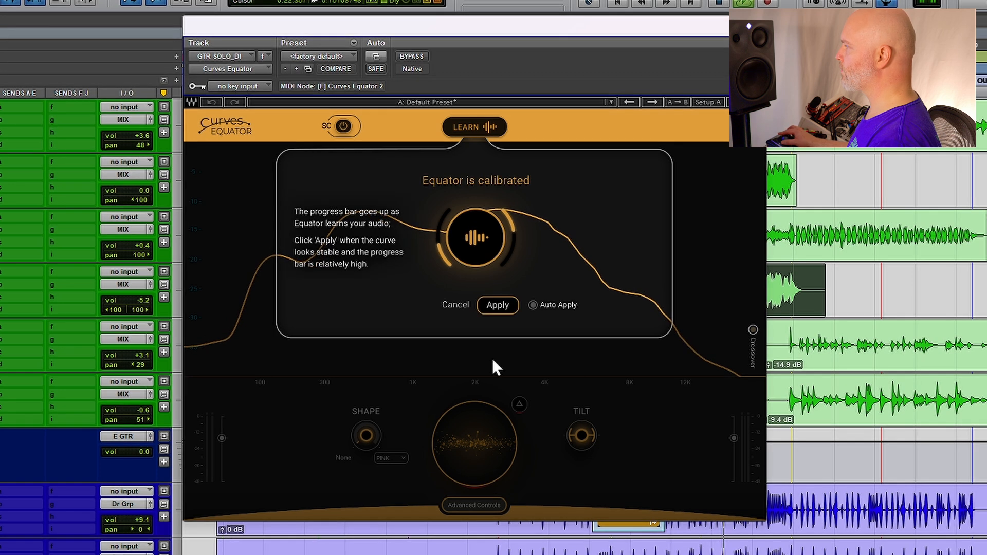
click(496, 307)
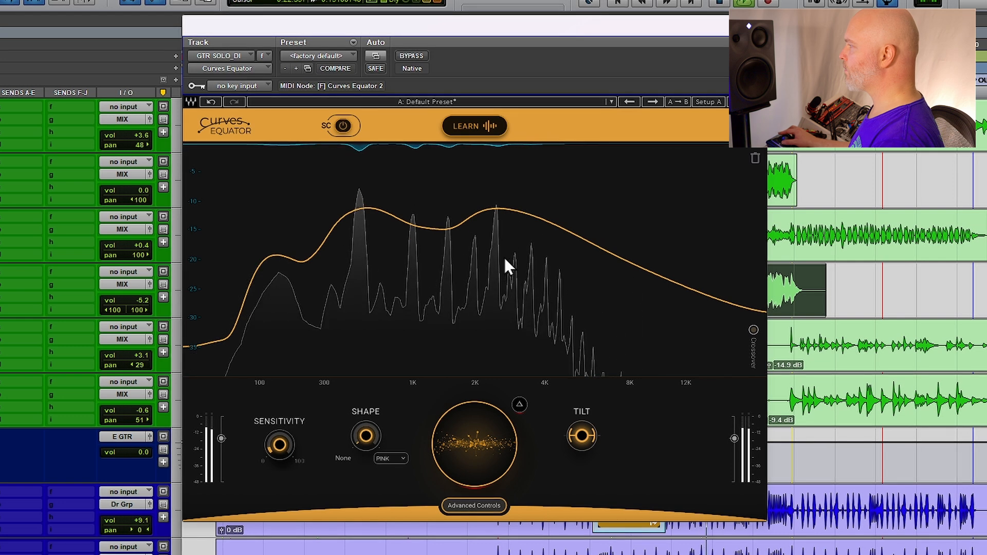
Pull node 1 near 2456 Hz down to a gain of about -31.7 dB with Q 7.0
click(497, 207)
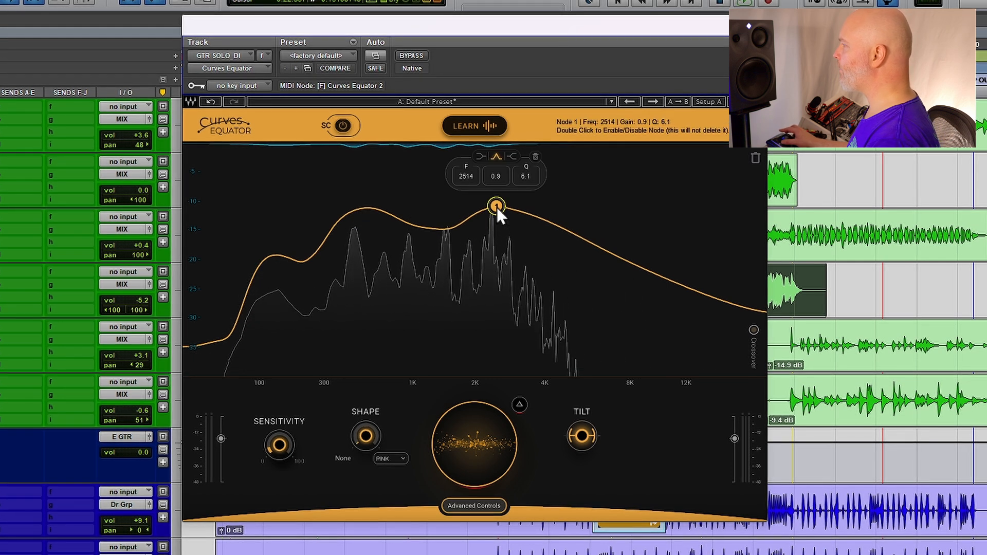
drag(496, 207, 496, 313)
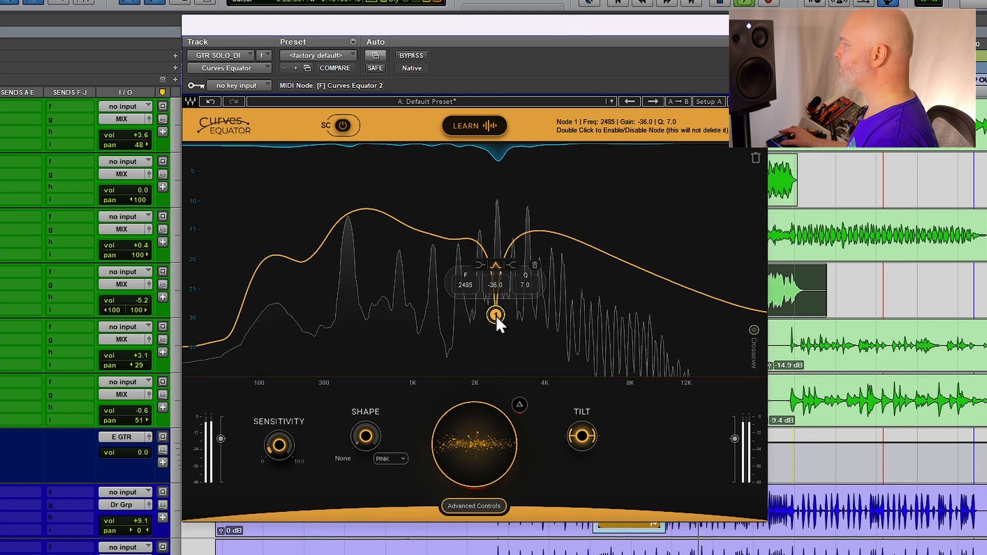
drag(495, 315, 494, 302)
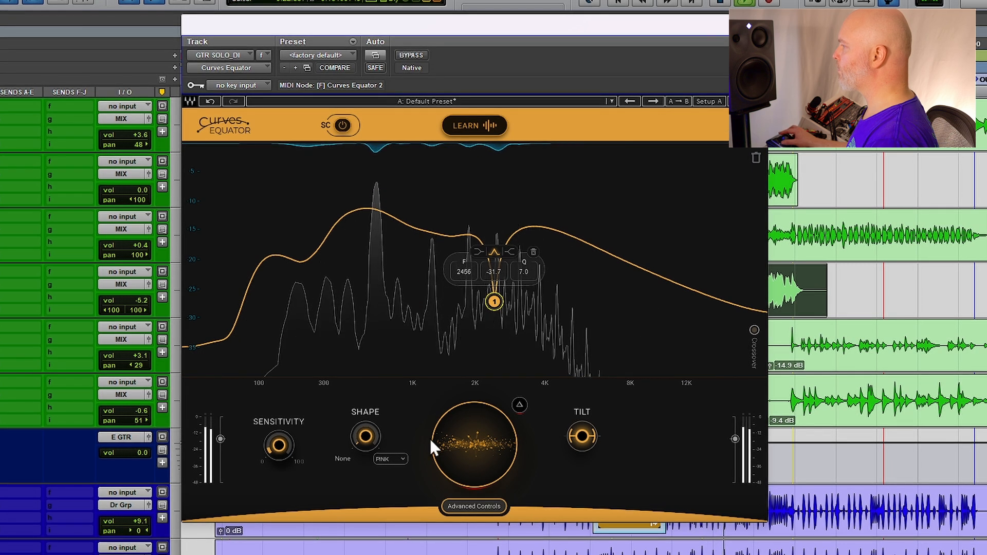
Lower the central reduction amount on the guitar's Curves Equator
drag(496, 441, 495, 463)
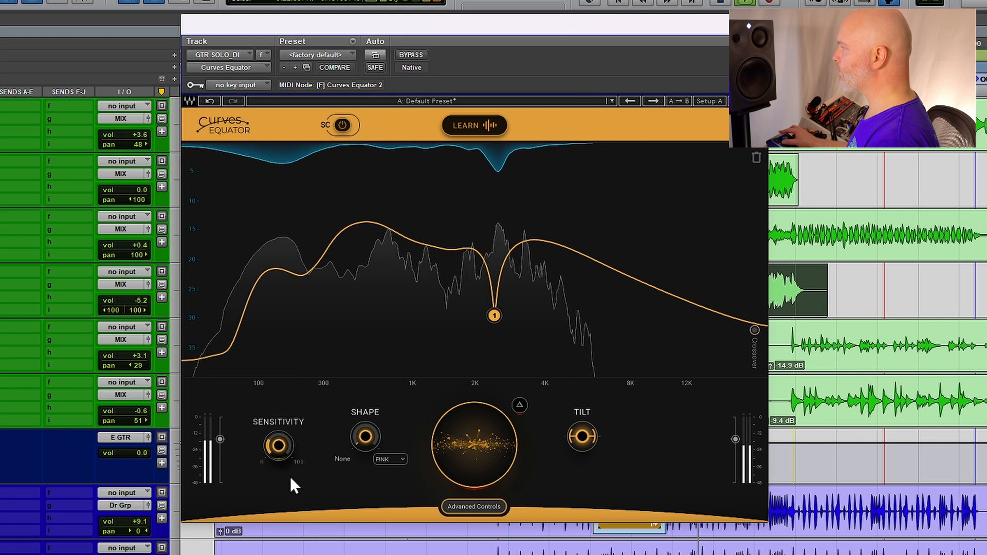
mouse_move(279, 444)
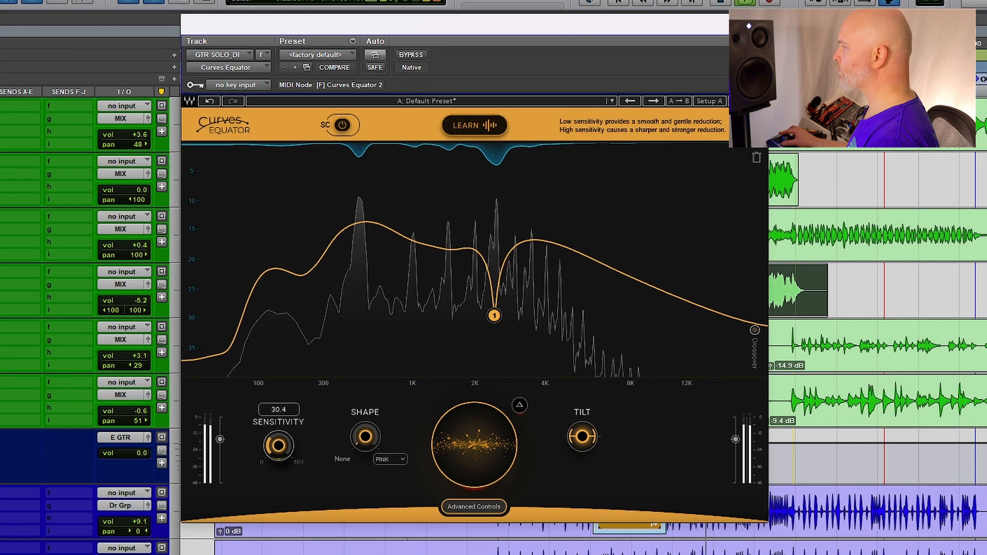
Open the advanced controls and nudge Precision up slightly
mouse_move(475, 470)
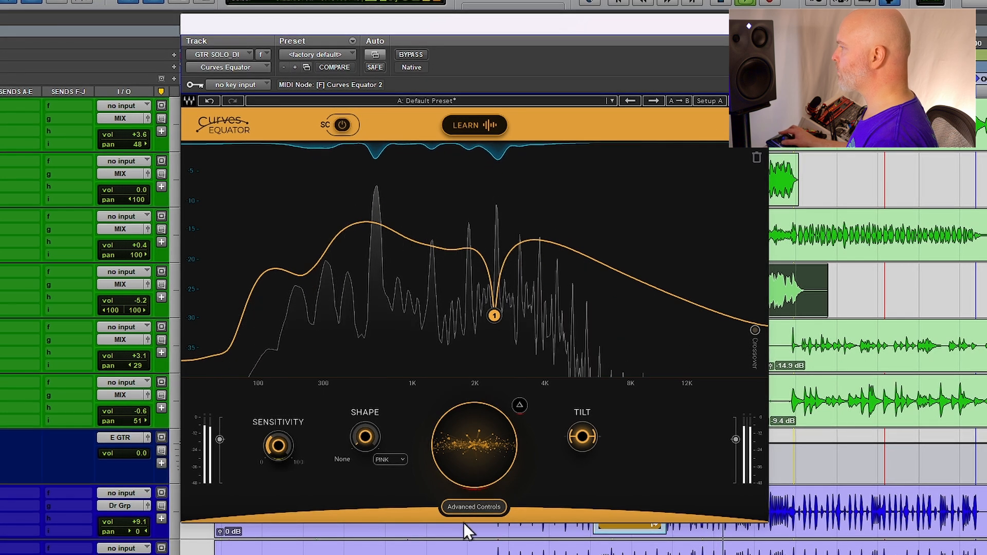
click(489, 504)
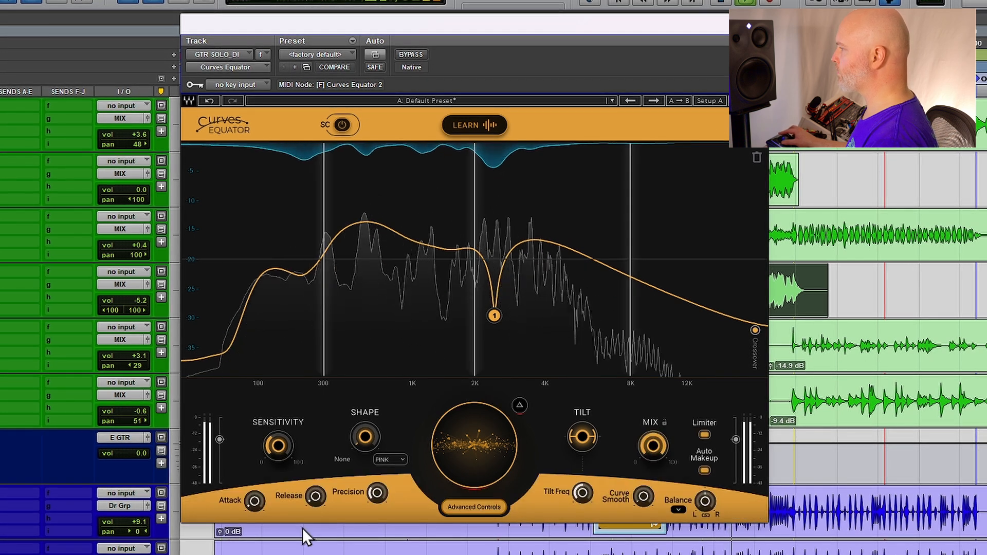
mouse_move(377, 492)
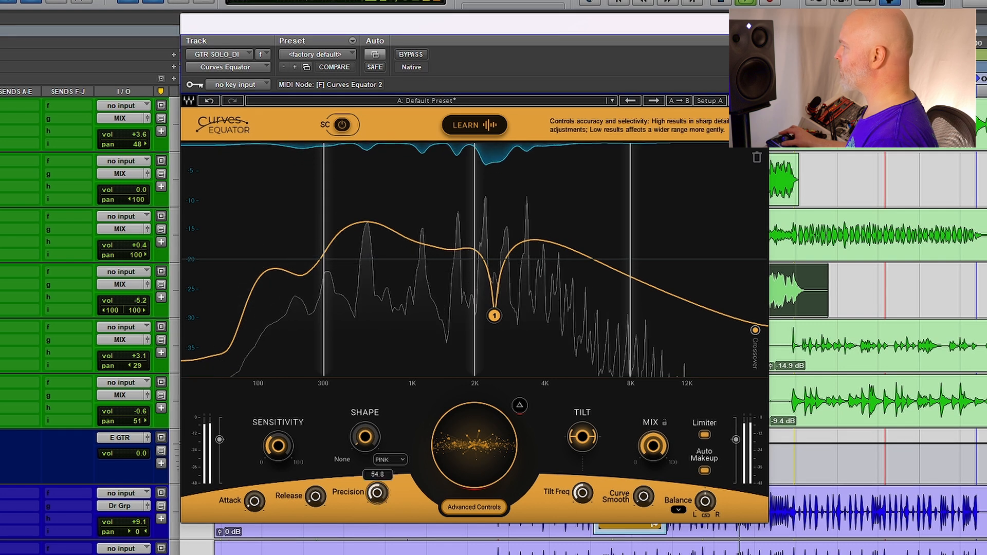
drag(369, 496, 369, 494)
Move the lower two band crossovers down, setting the first to about 251 Hz
mouse_move(367, 258)
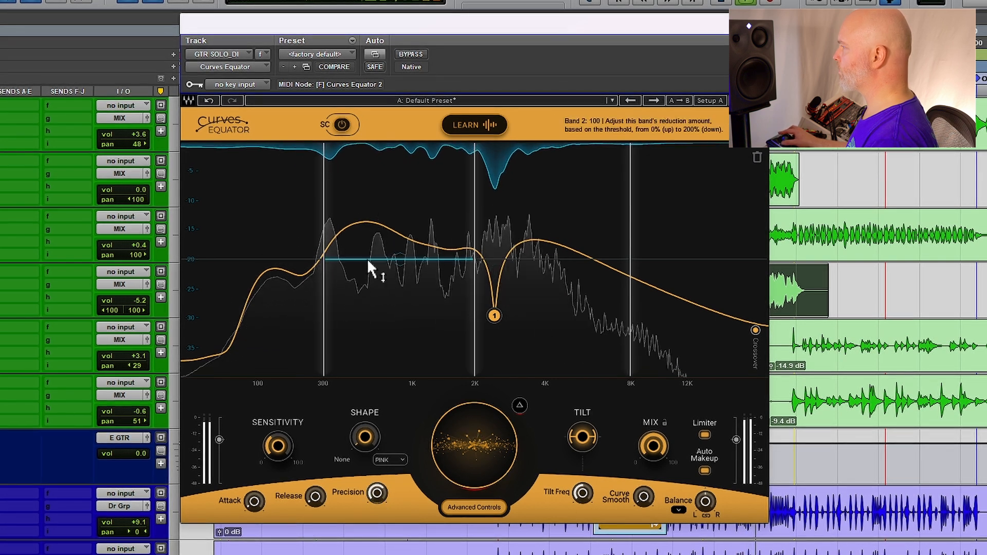
drag(472, 208, 444, 207)
mouse_move(390, 258)
drag(323, 260, 315, 269)
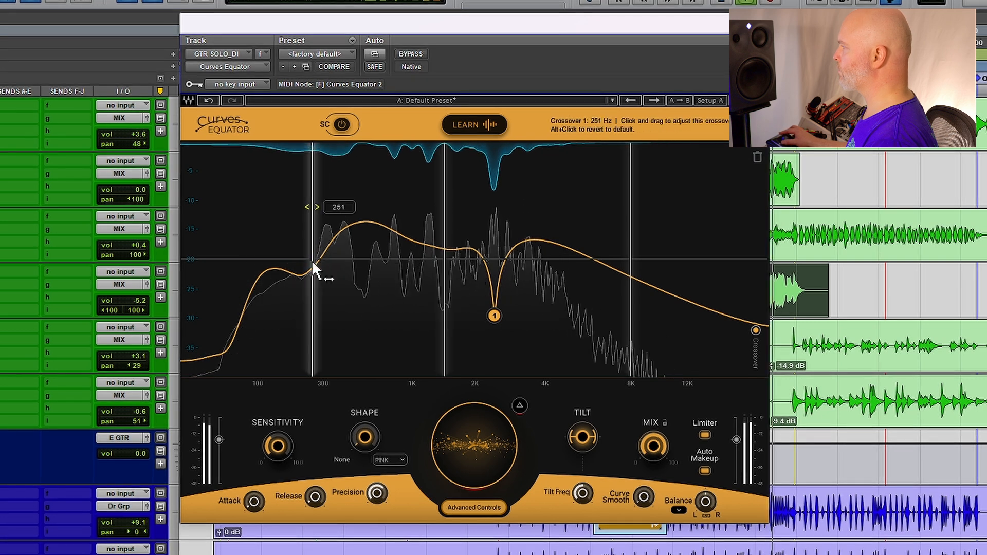
Raise the reduction amounts of the two lowest bands and move the upper crossover to about 4 kHz
drag(379, 227, 379, 199)
drag(275, 258, 276, 209)
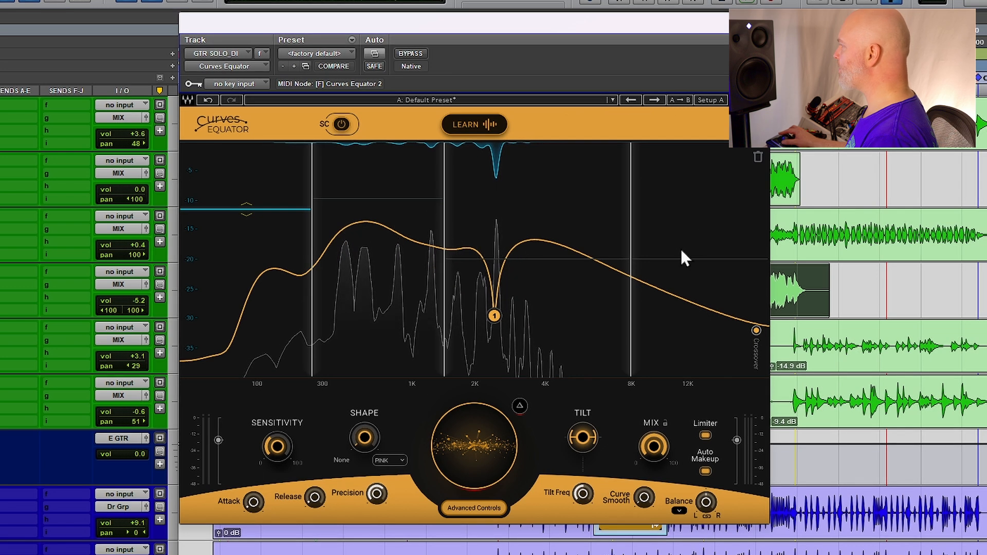
drag(671, 257, 557, 220)
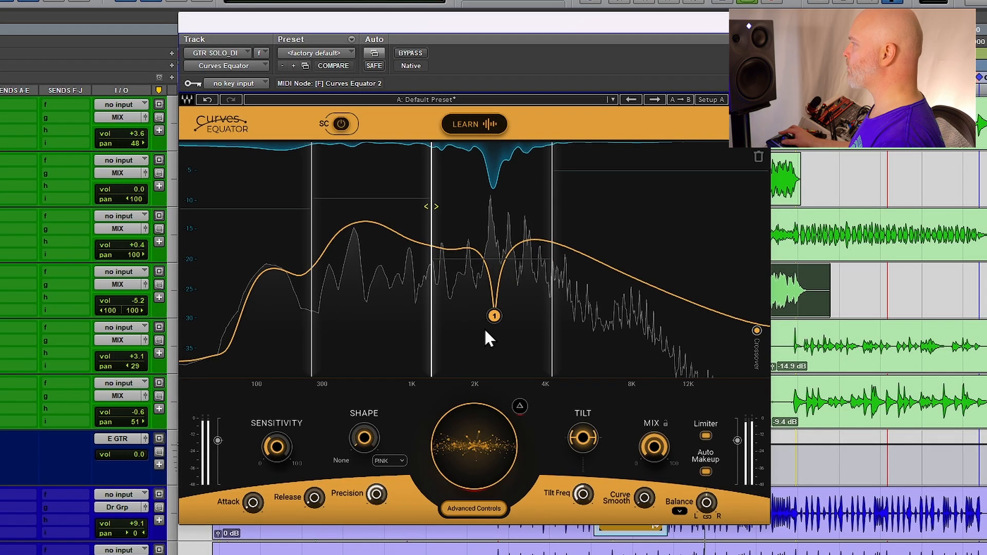
Switch the guitar plugin's bypass on and off twice to compare the processed and dry solo
click(402, 53)
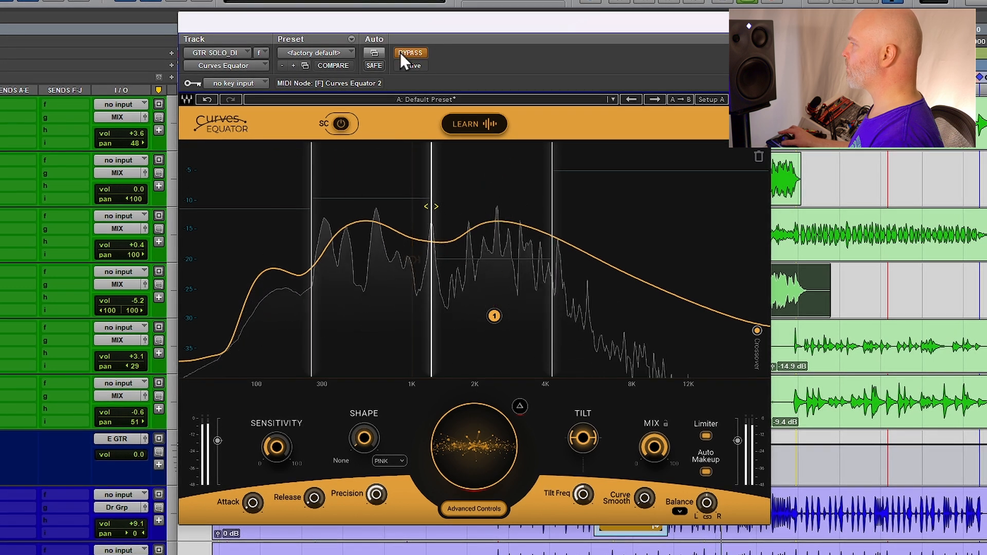
click(400, 53)
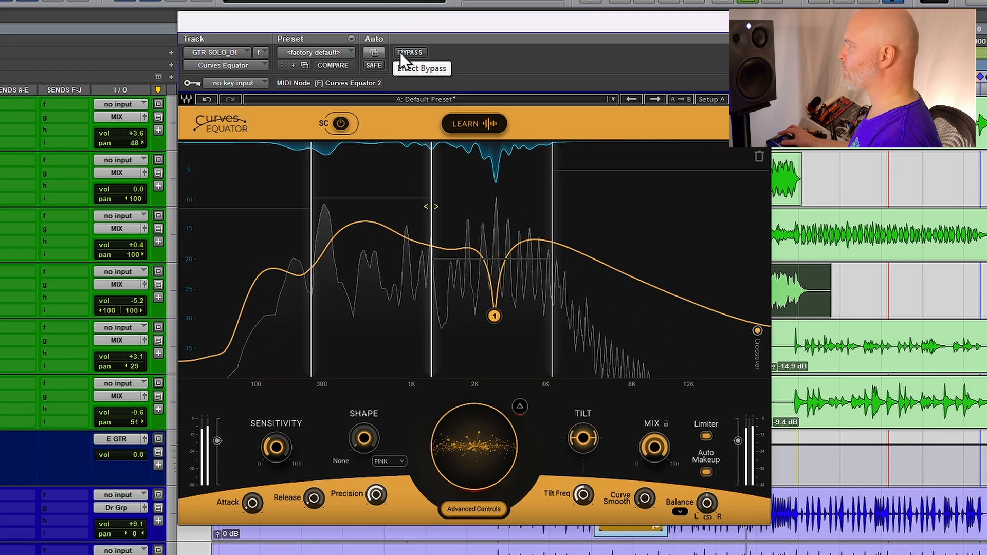
click(400, 52)
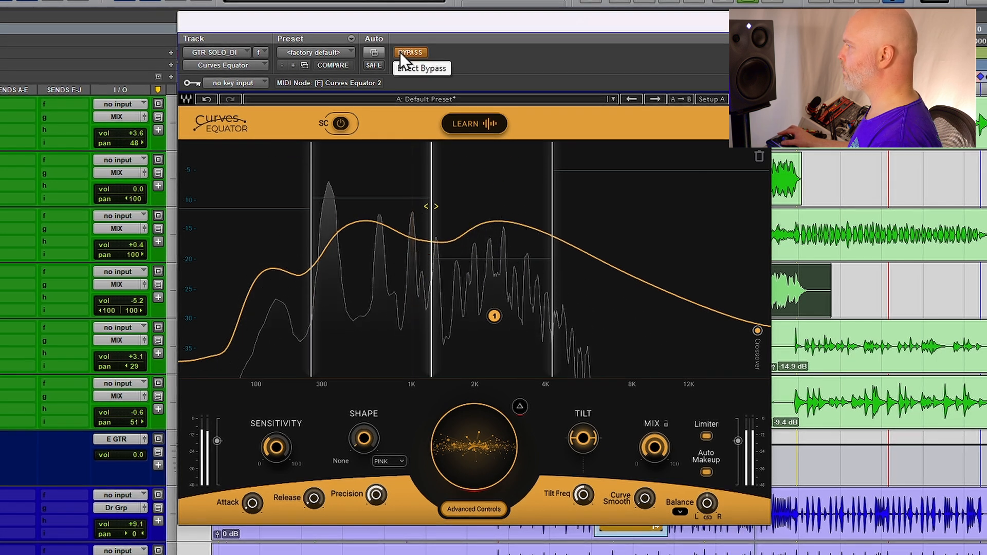
click(401, 52)
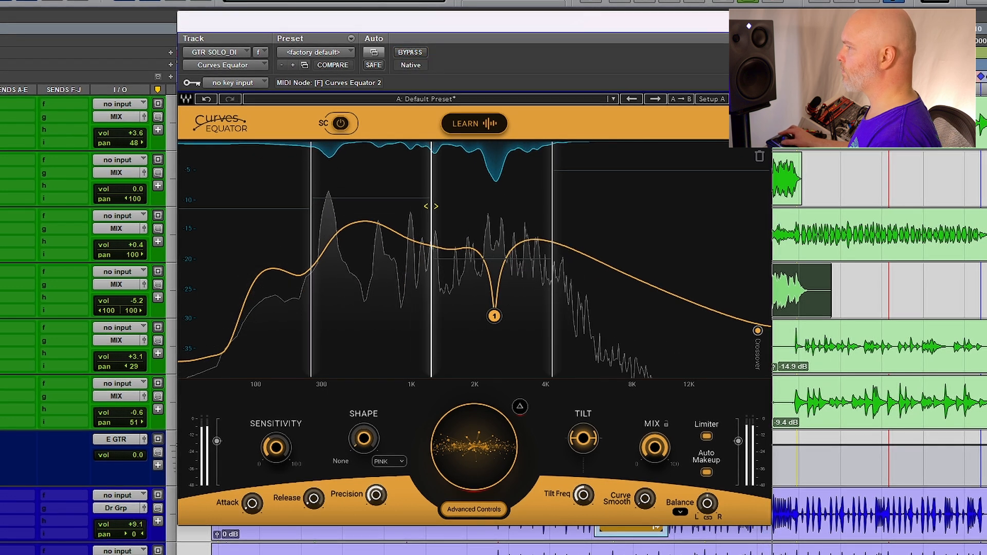
Push the two lowest bands' reduction amounts further, then toggle bypass to compare the result
drag(342, 199, 342, 163)
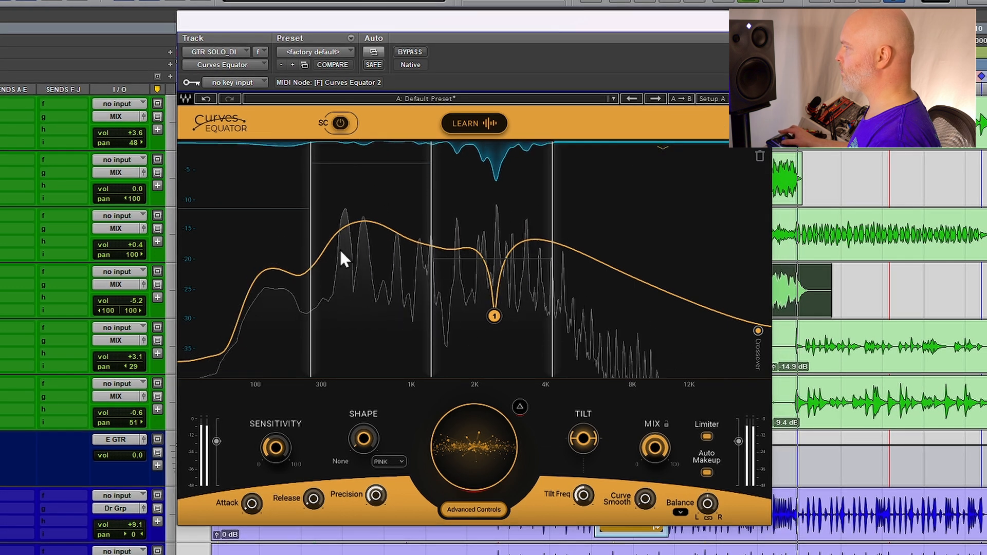
drag(254, 210, 243, 141)
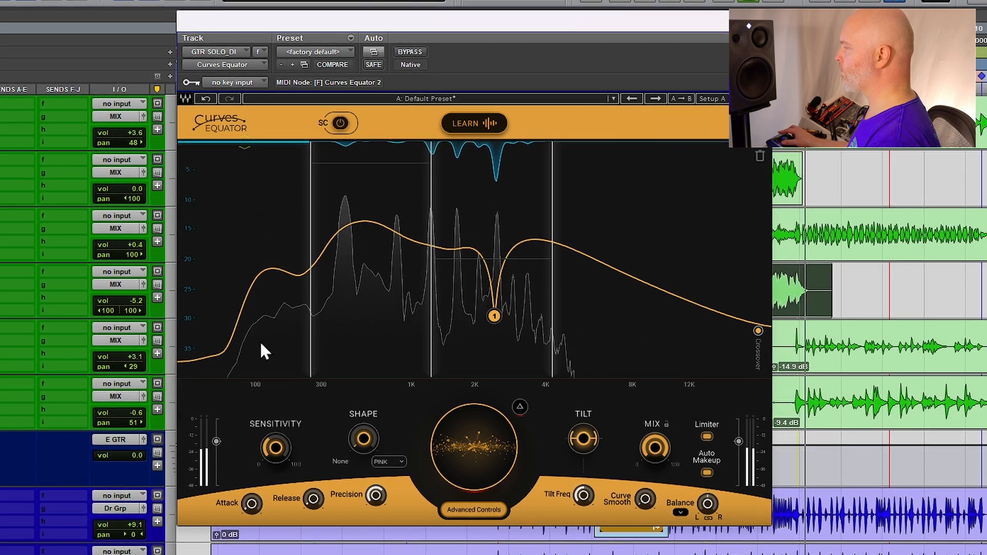
drag(357, 163, 359, 142)
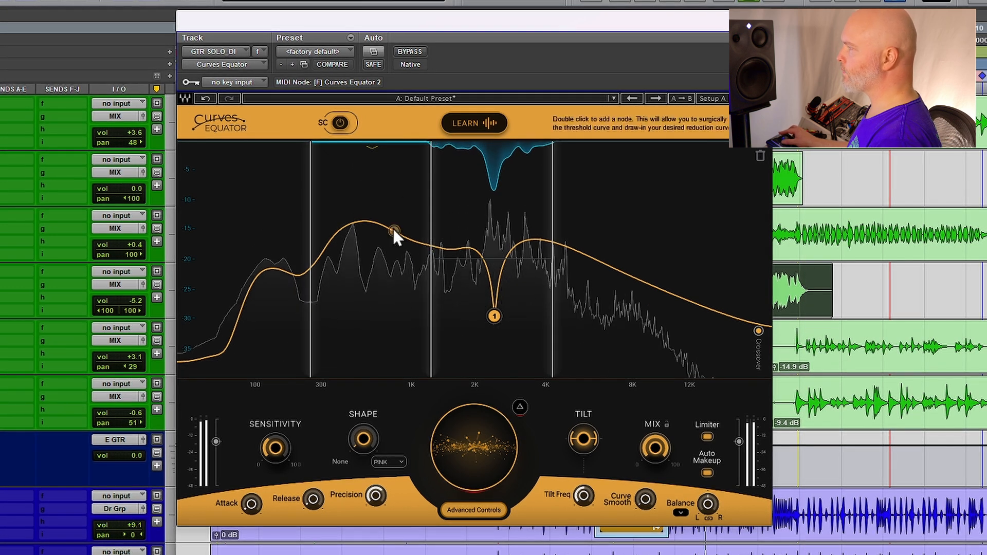
click(417, 50)
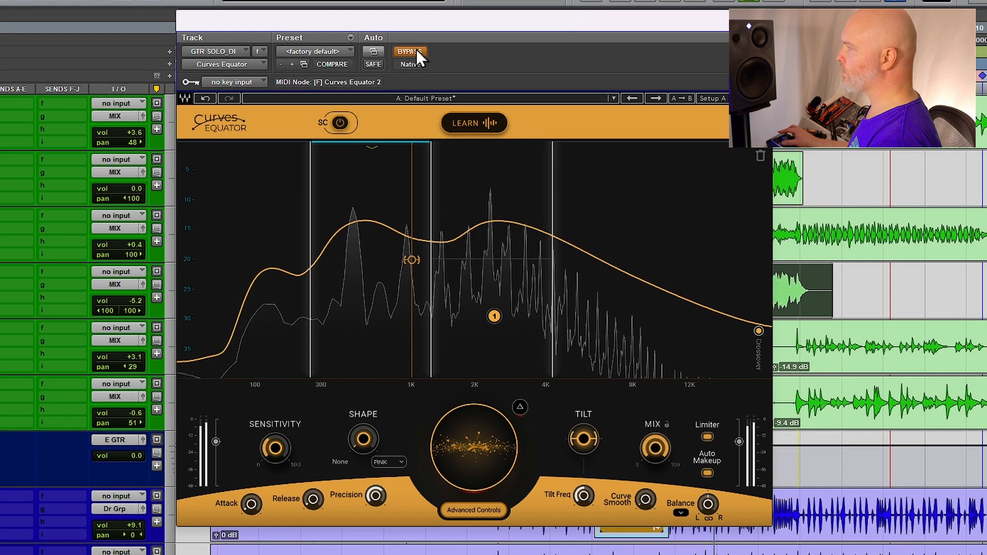
click(417, 51)
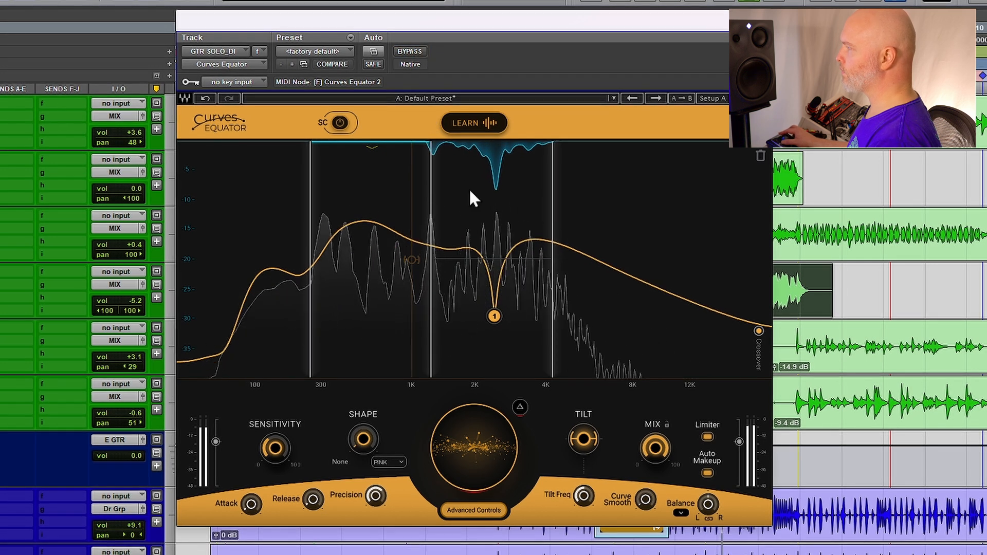
Add a second node at about 1899 Hz with a gain of -6.1 dB
double_click(469, 248)
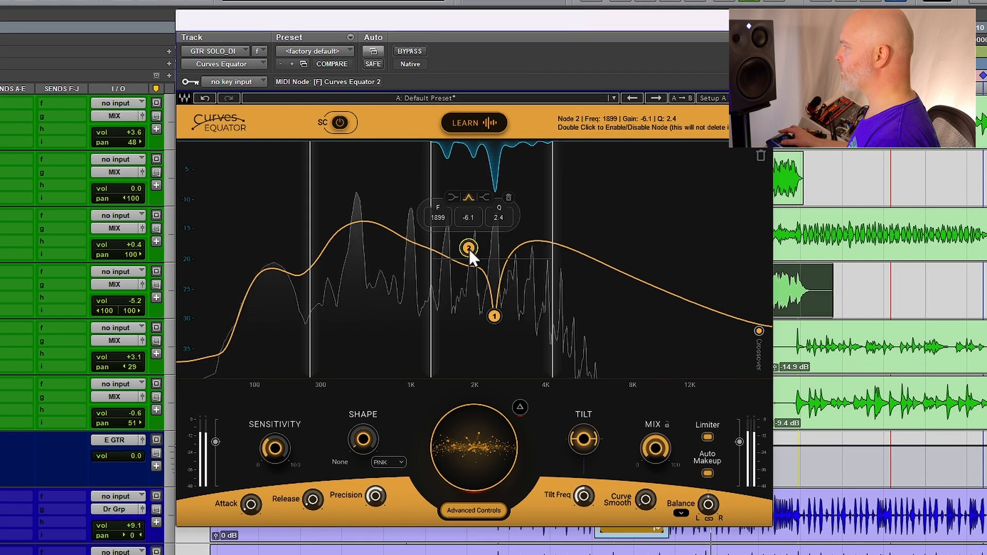
Narrow node 2 to a Q of 7.0 and move it to about 2166 Hz at -17.7 dB
scroll(469, 249, up, 5)
drag(468, 249, 481, 276)
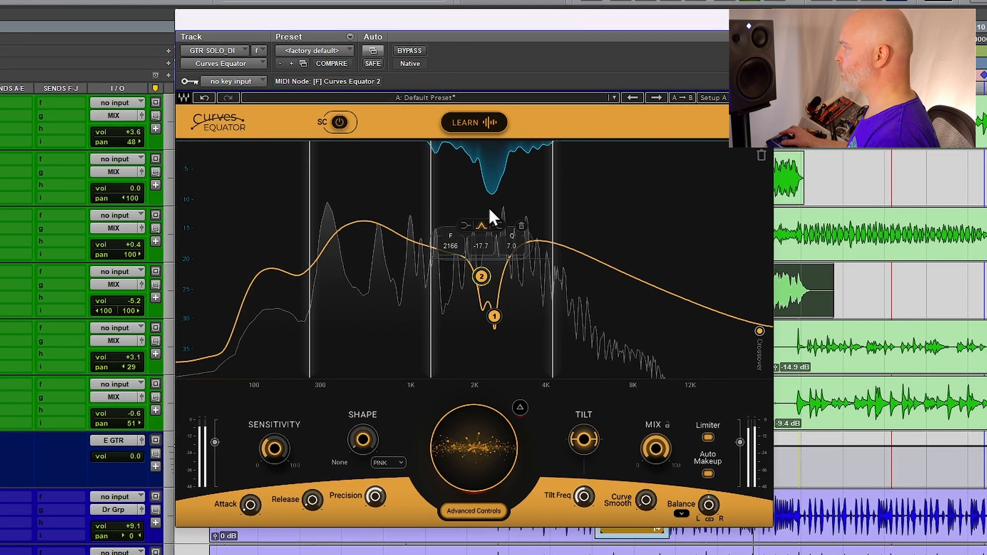
Raise the reduction amount of the 1.2–4 kHz band and toggle the plugin bypass on and off to compare
drag(502, 260, 501, 207)
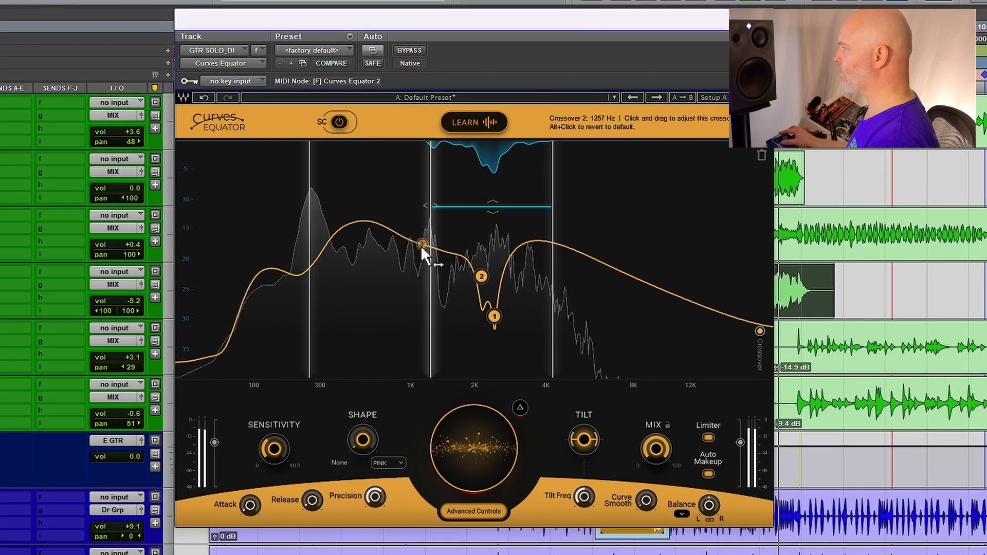
drag(275, 444, 274, 443)
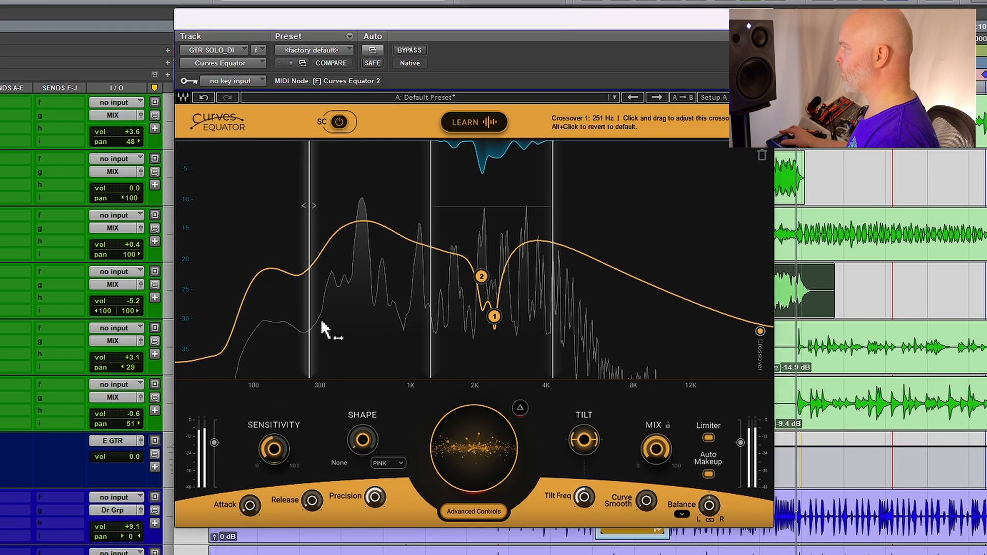
click(408, 49)
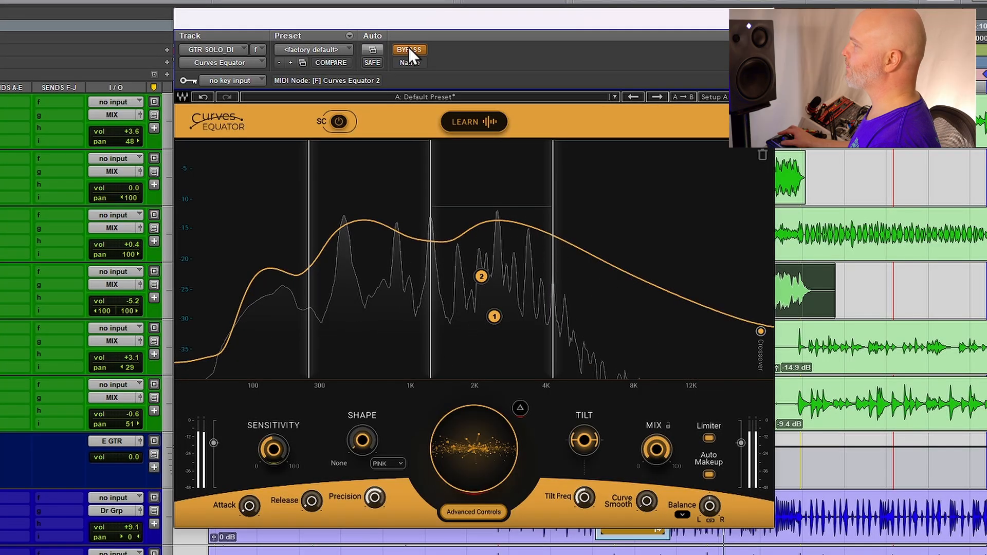
click(410, 48)
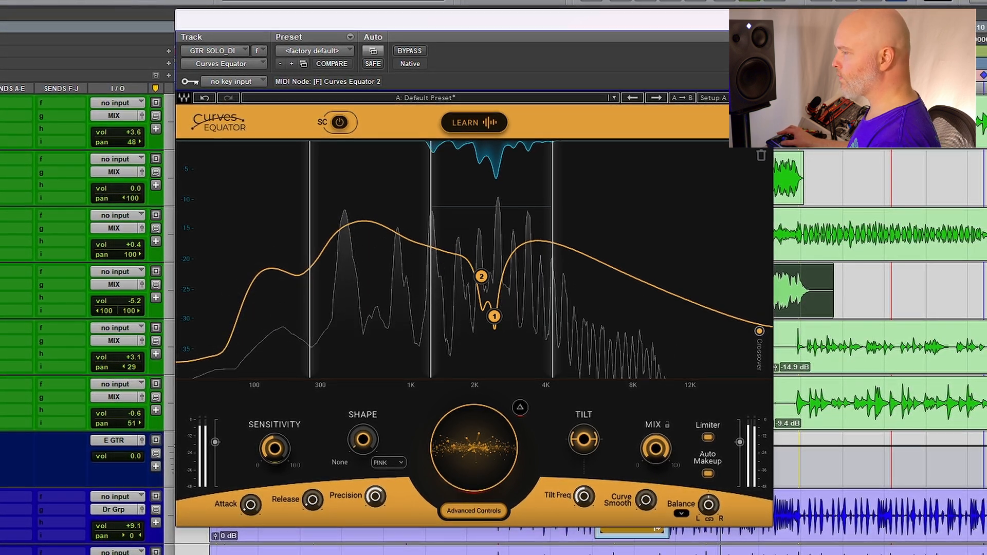
Reduce the 1.2–4 kHz band's reduction amount, lower the output trim slightly, and switch bypass off
drag(503, 207, 492, 237)
mouse_move(736, 440)
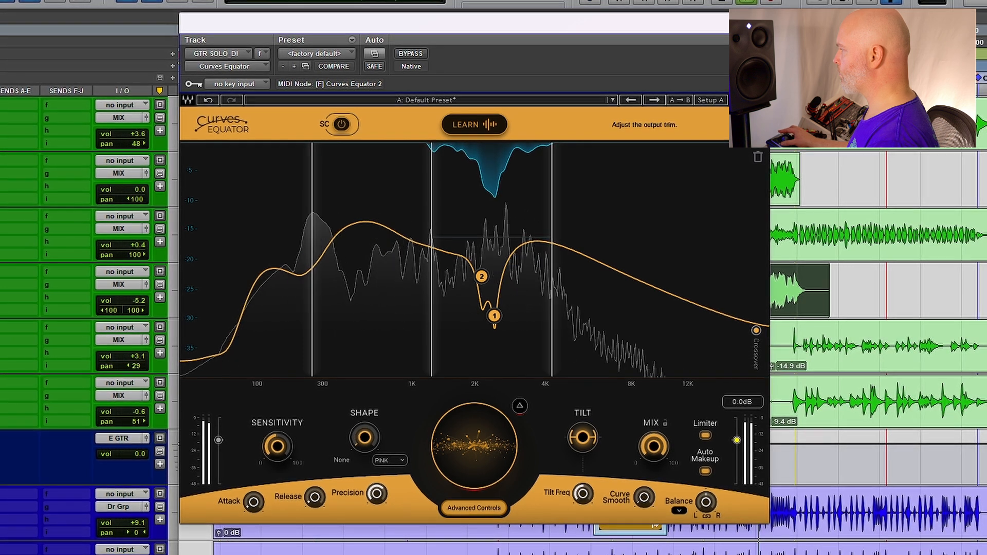
drag(736, 439, 733, 436)
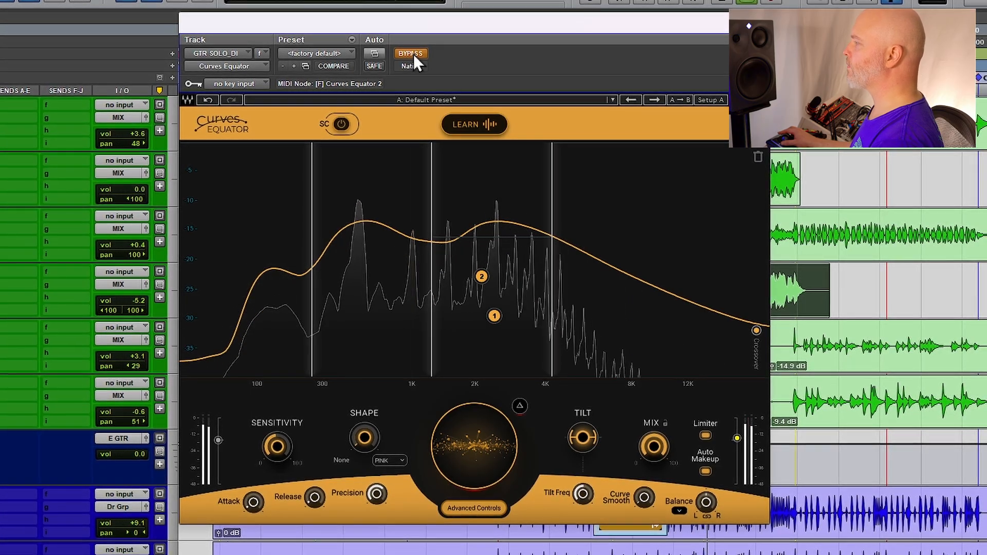
click(411, 54)
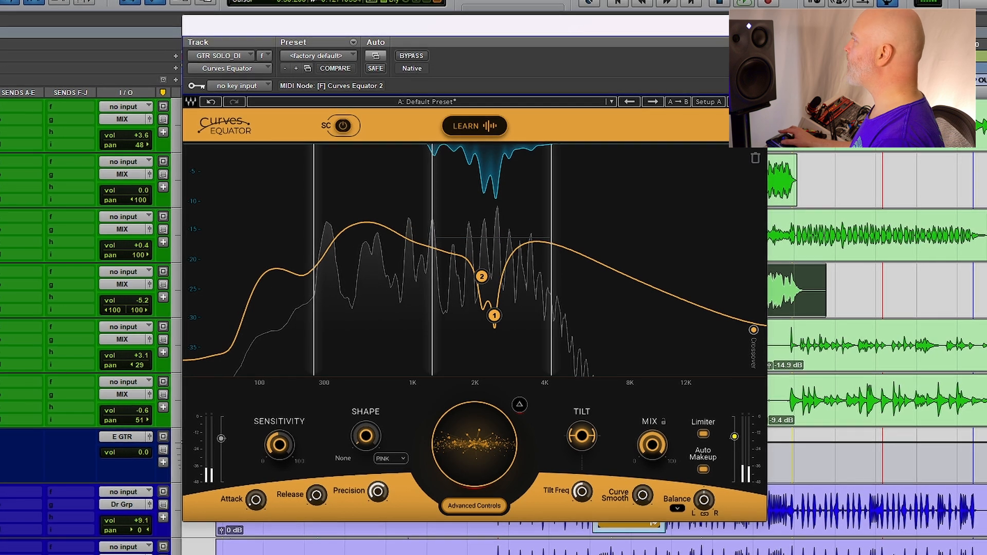
Switch to the Curves Equator instance on the STRGS track and start playback to hear the strings
click(754, 26)
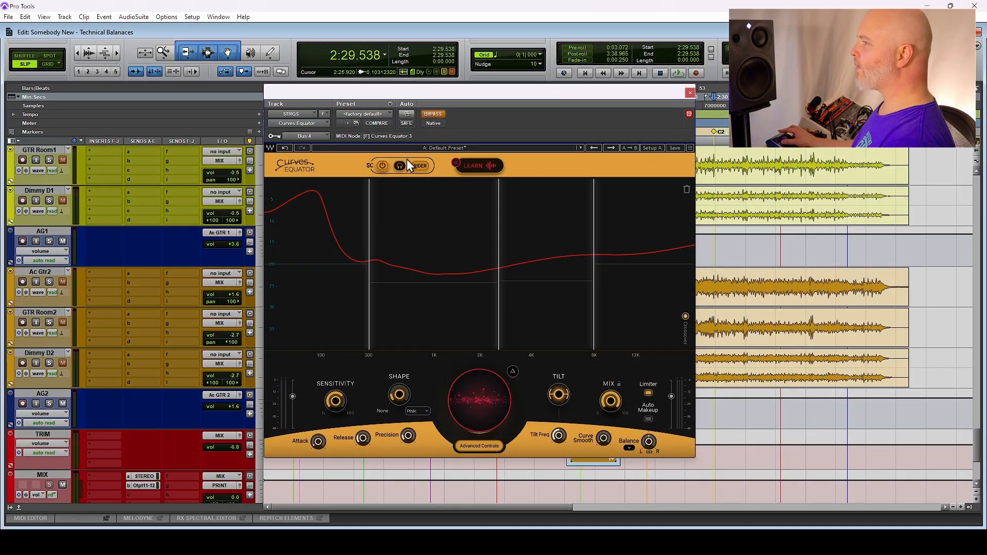
scroll(135, 376, up, 6)
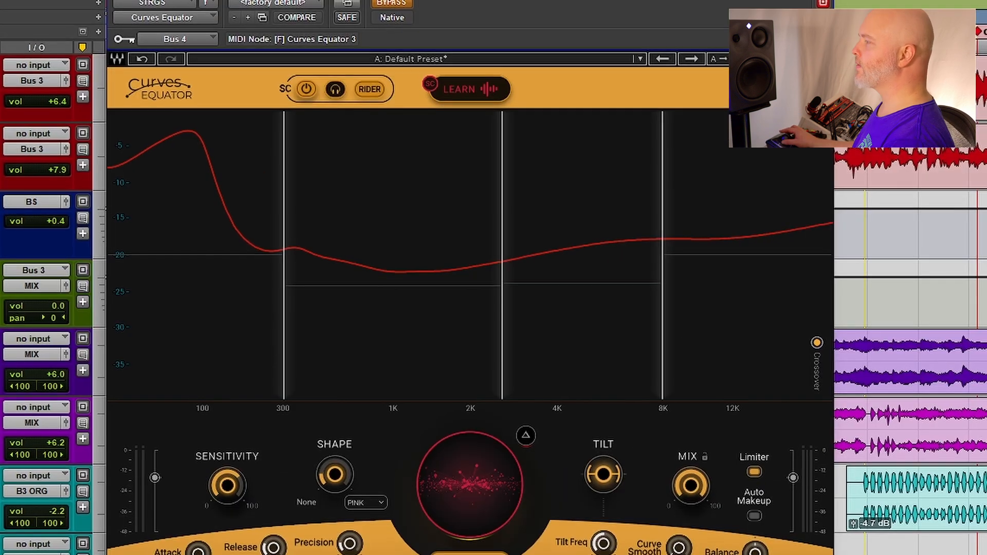
key(space)
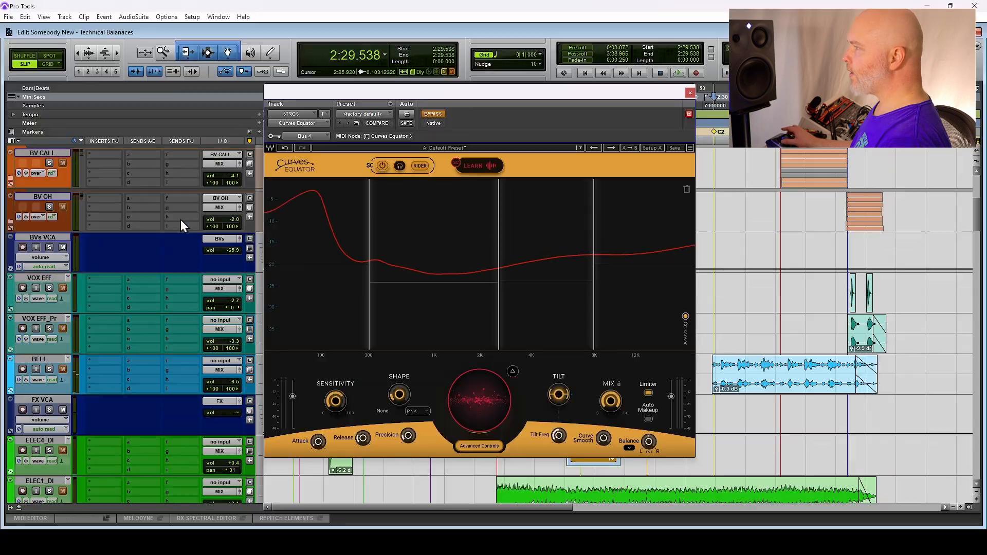
scroll(180, 221, up, 5)
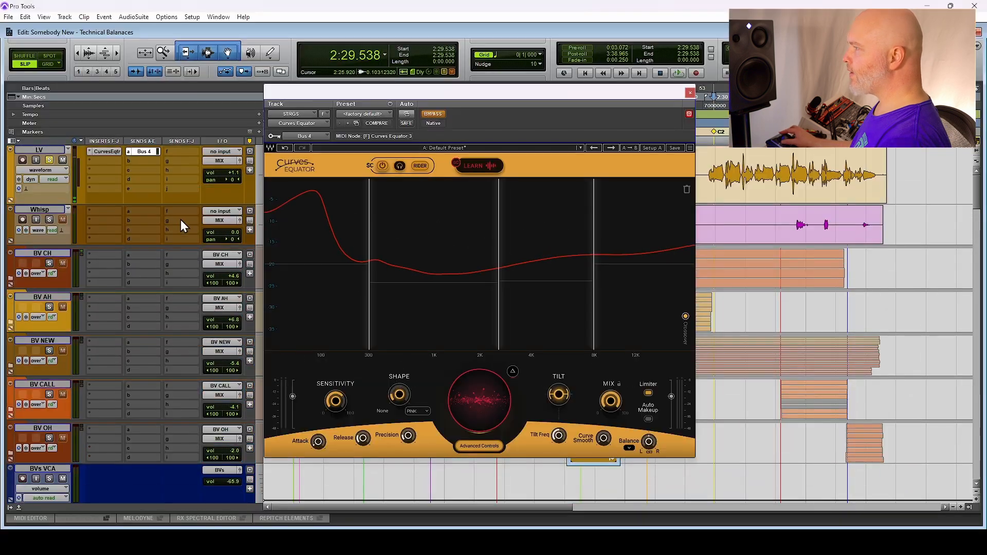